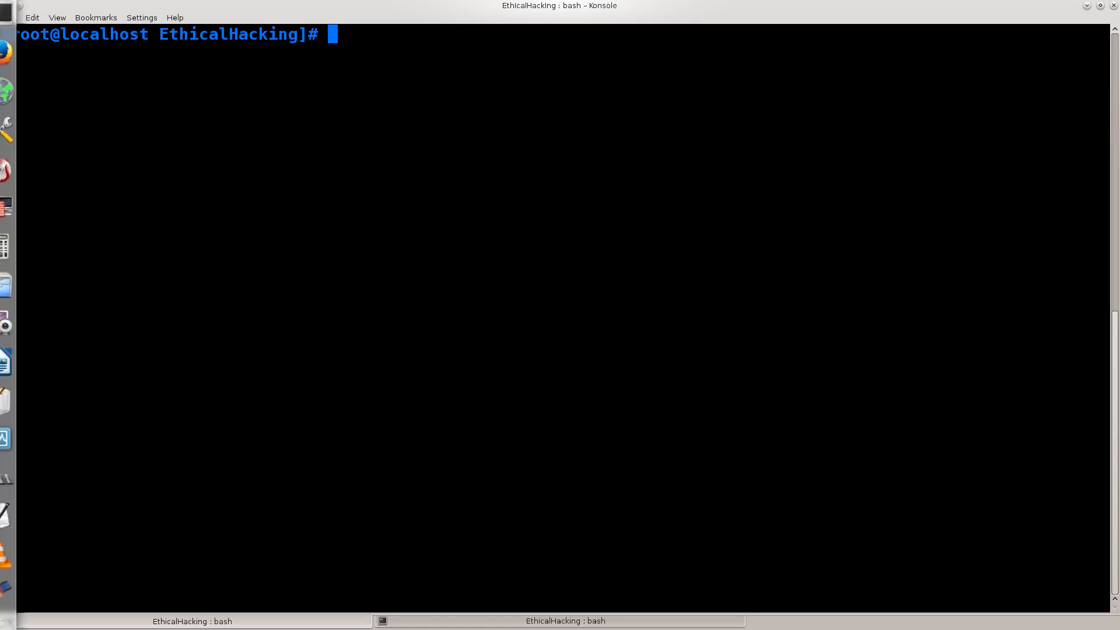
# - Switch to Firefox, search DuckDuckGo for "kali linux" and open the official Kali Linux site
pyautogui.click(14, 53)
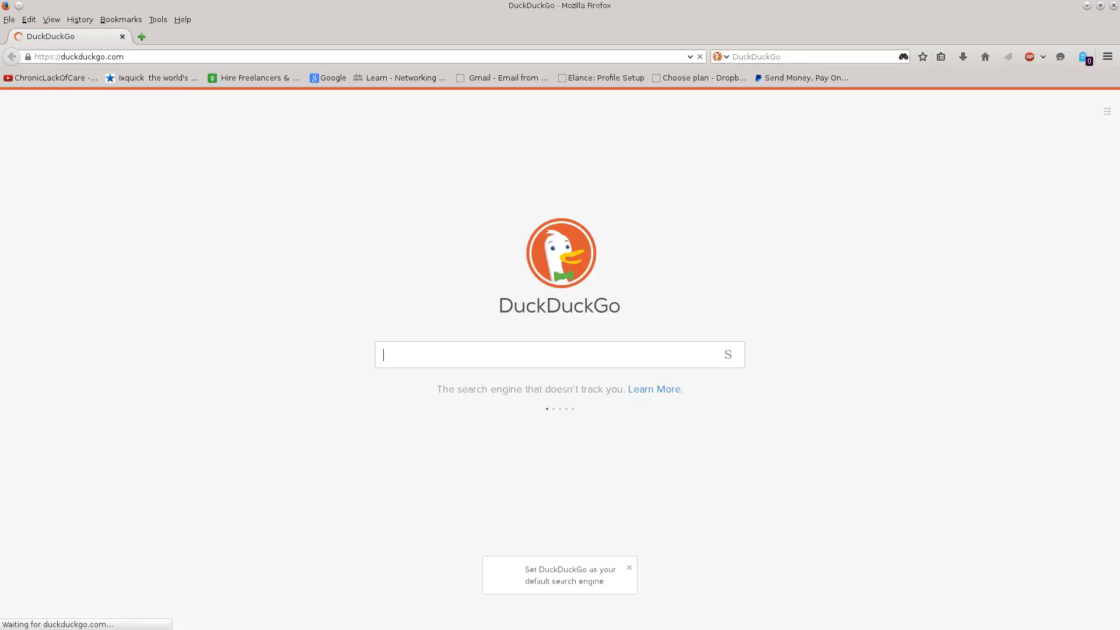
pyautogui.write('kali linux')
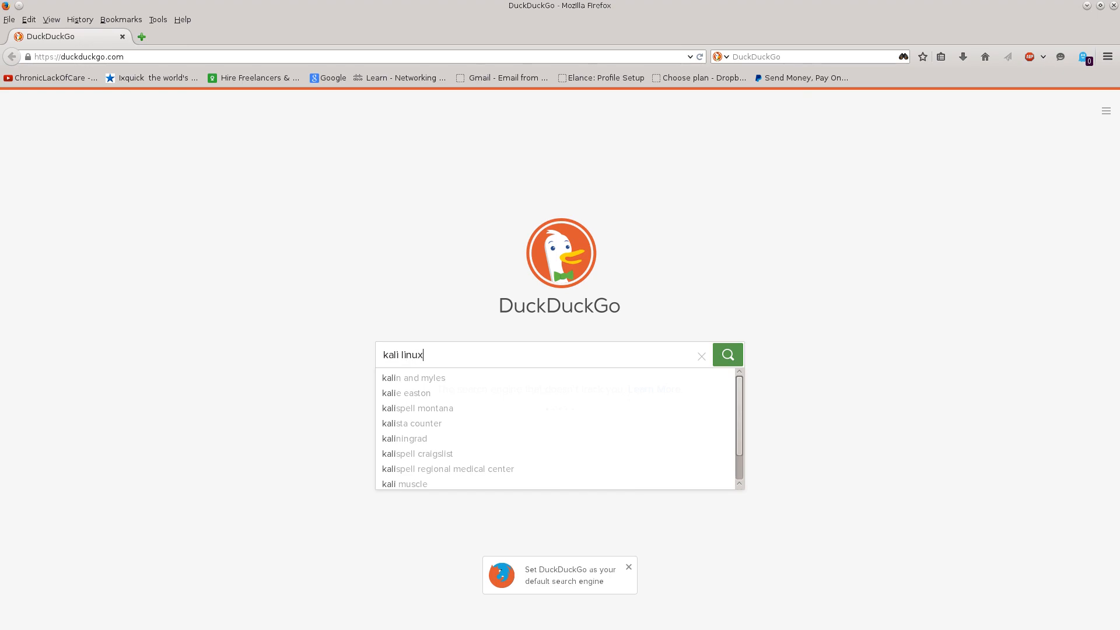
pyautogui.press('Return')
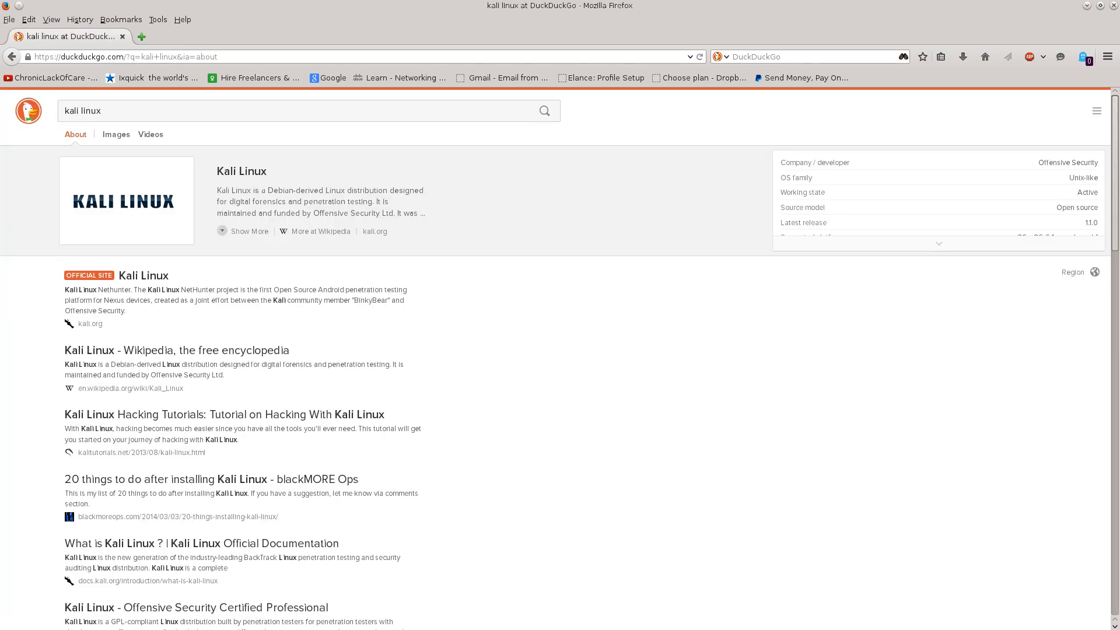
pyautogui.click(143, 275)
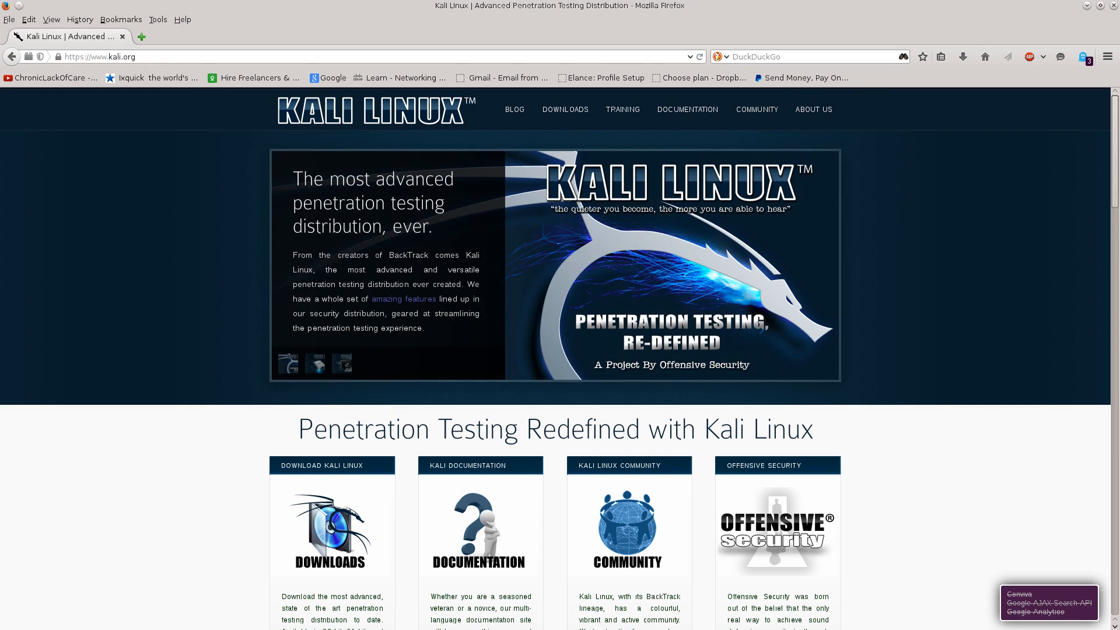
# - Open the Kali Linux site's downloads page and enlarge it so the image table is readable
pyautogui.moveTo(565, 110)
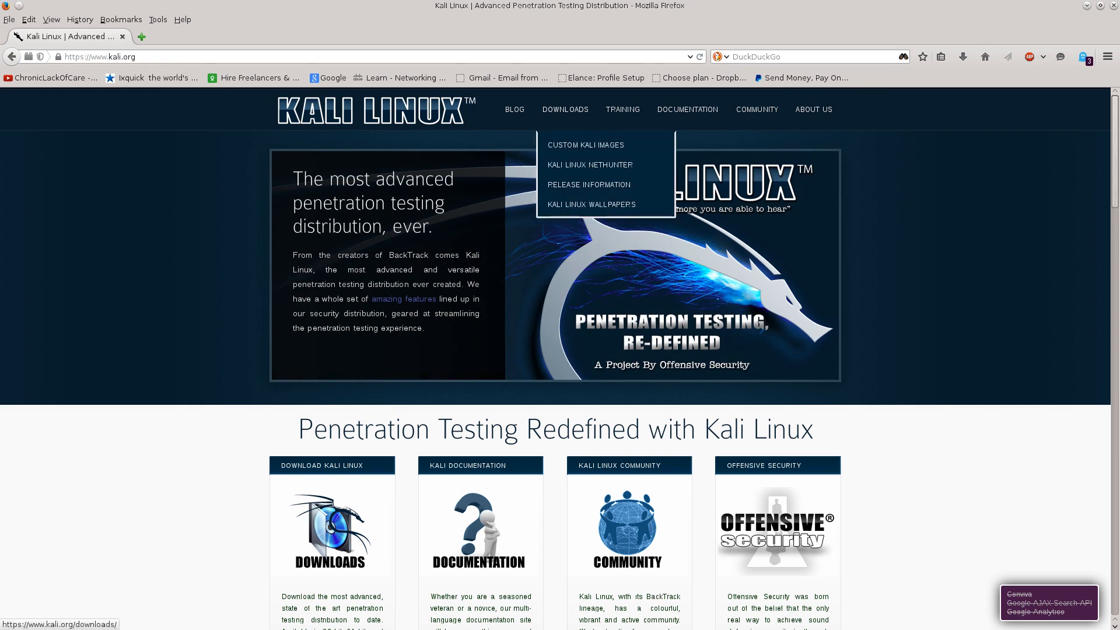
pyautogui.click(566, 109)
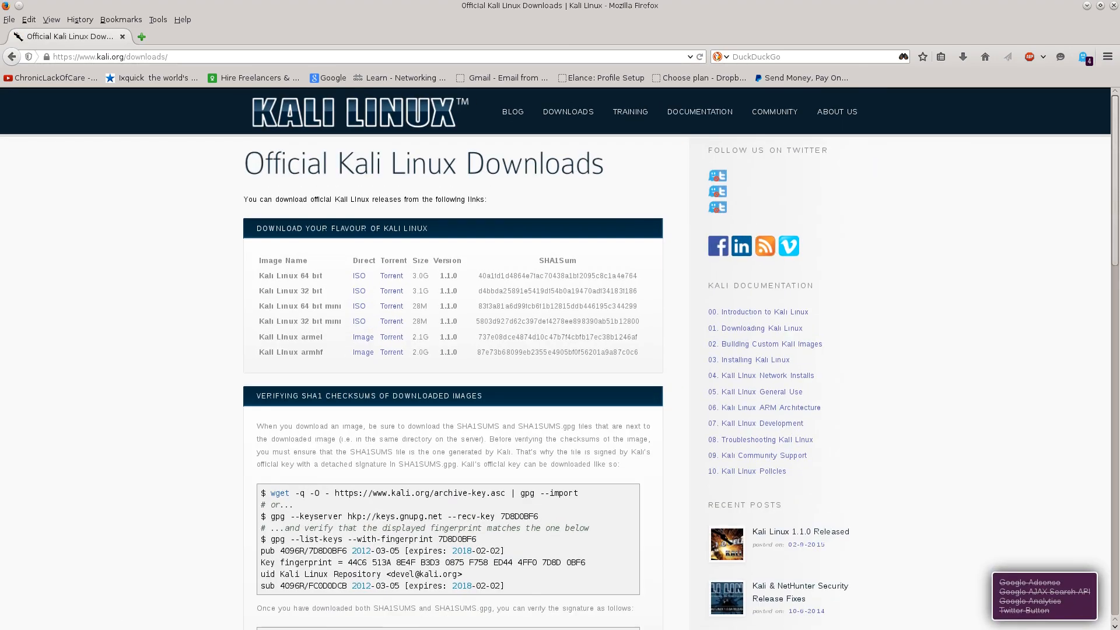
pyautogui.hotkey('ctrl', '+')
pyautogui.scroll(-1, 555, 359)
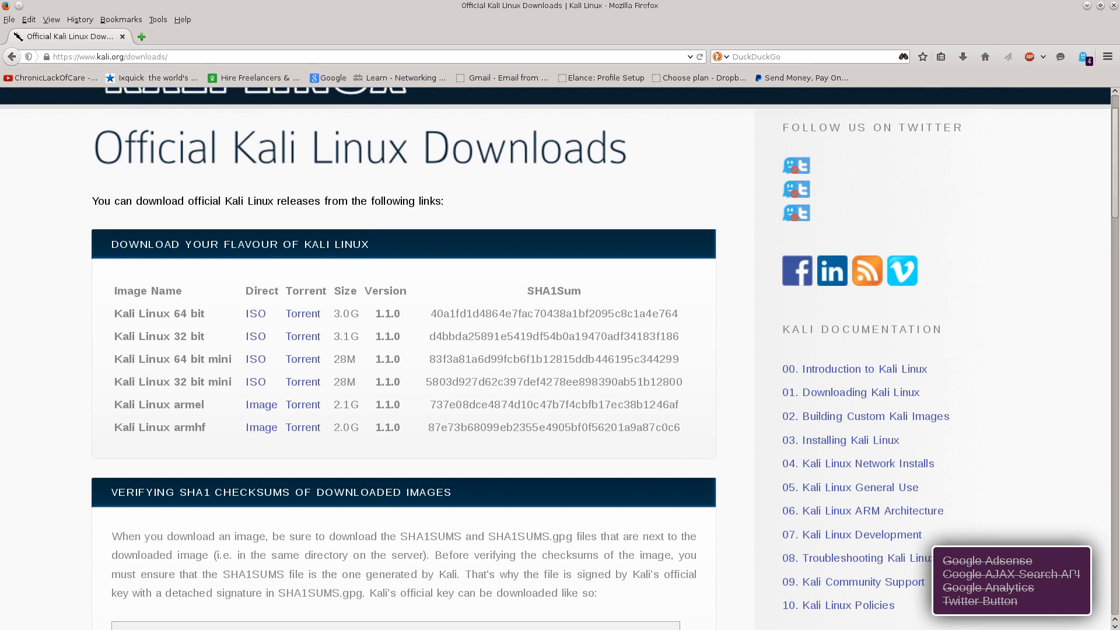
# - Examine the Kali Linux 64 bit row's name, direct ISO and torrent options, and file size
pyautogui.moveTo(115, 313); pyautogui.dragTo(205, 313)
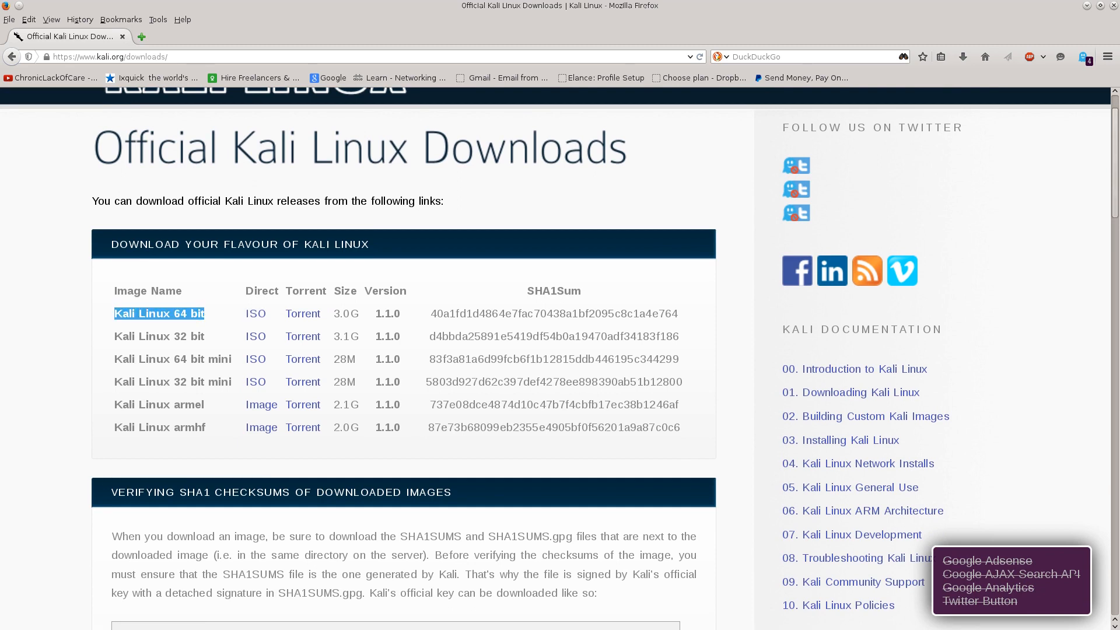
pyautogui.moveTo(246, 290); pyautogui.dragTo(257, 313)
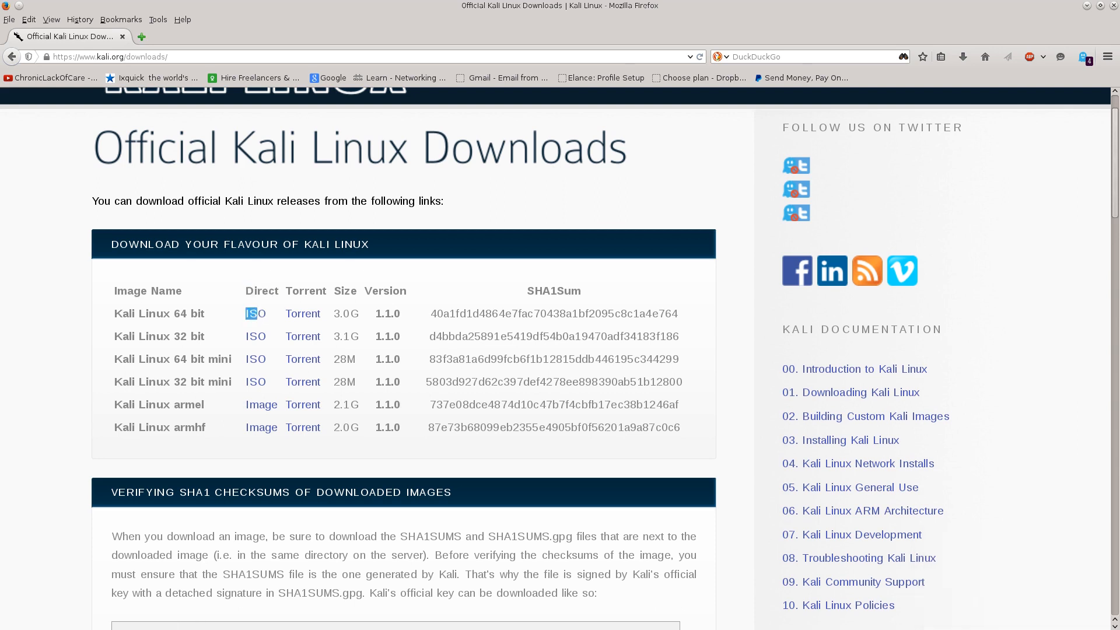
pyautogui.moveTo(285, 291); pyautogui.dragTo(311, 313)
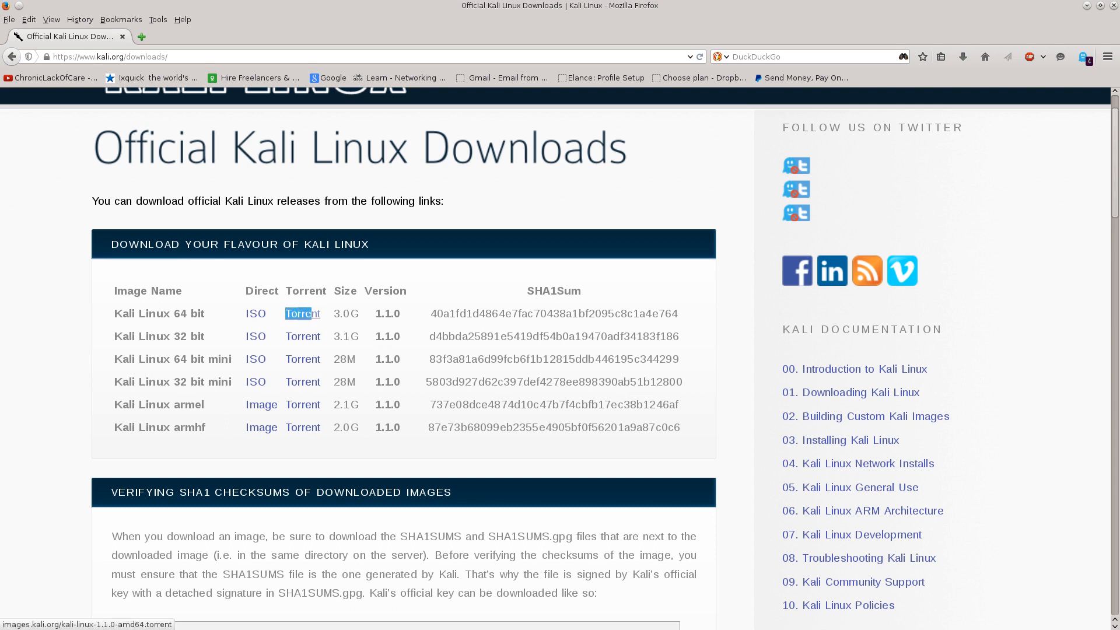
pyautogui.click(231, 315)
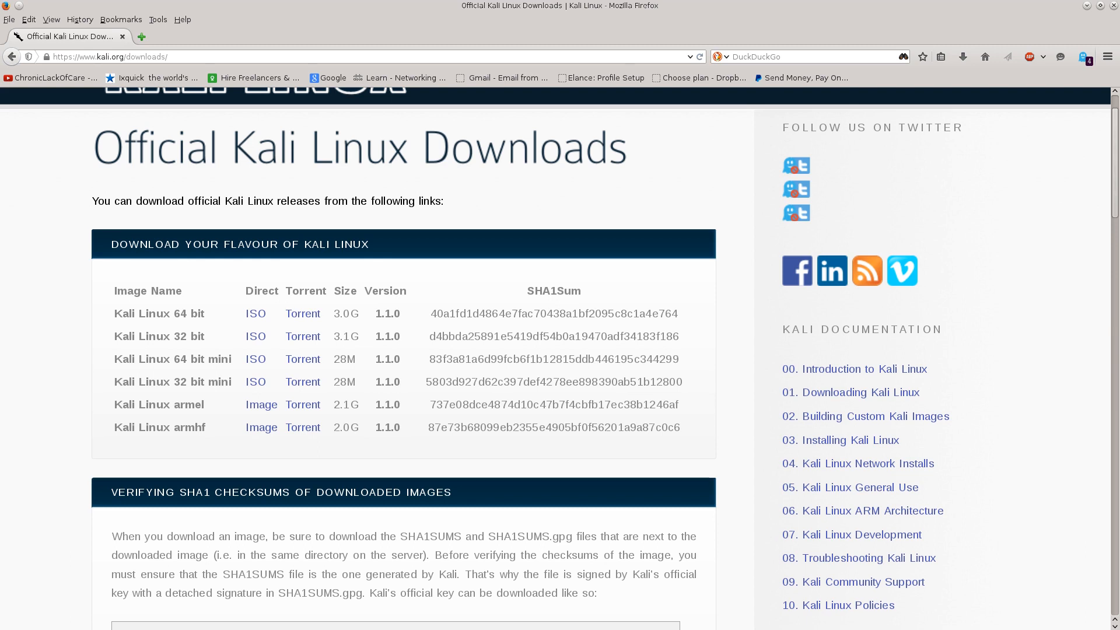
pyautogui.moveTo(333, 314); pyautogui.dragTo(359, 314)
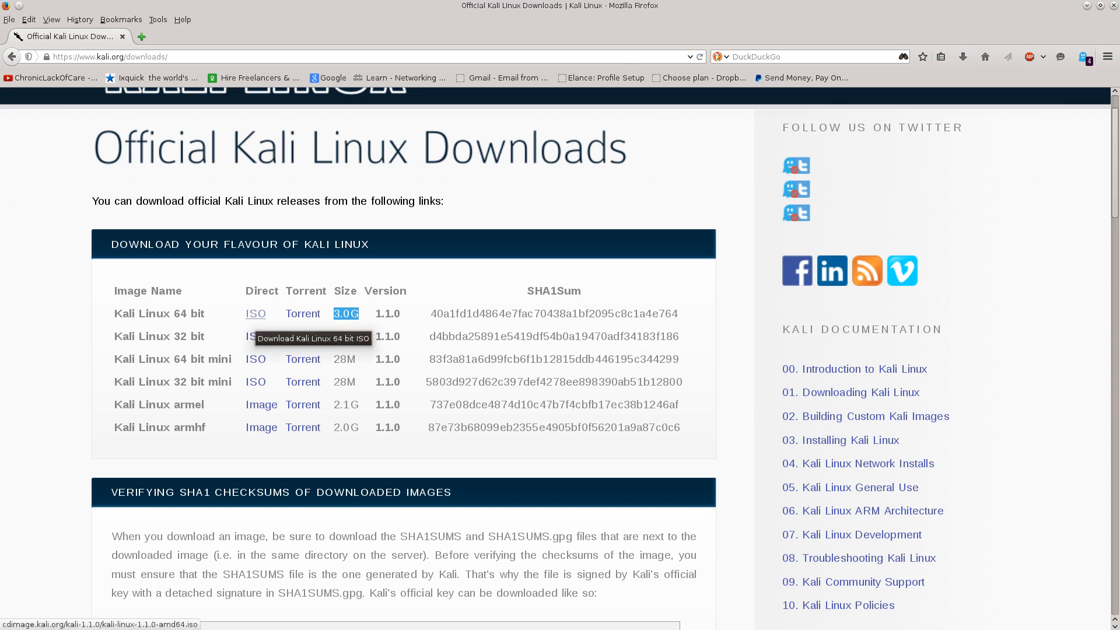
# - Start saving the Kali Linux 64 bit ISO by direct download and cancel the transfer
pyautogui.click(255, 315)
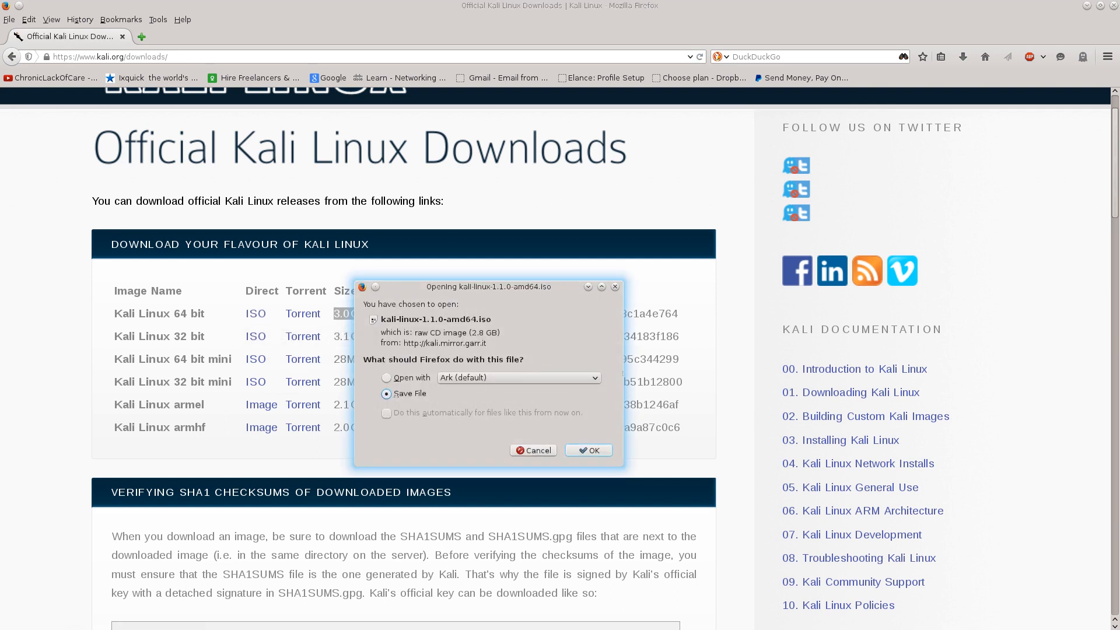
pyautogui.click(589, 450)
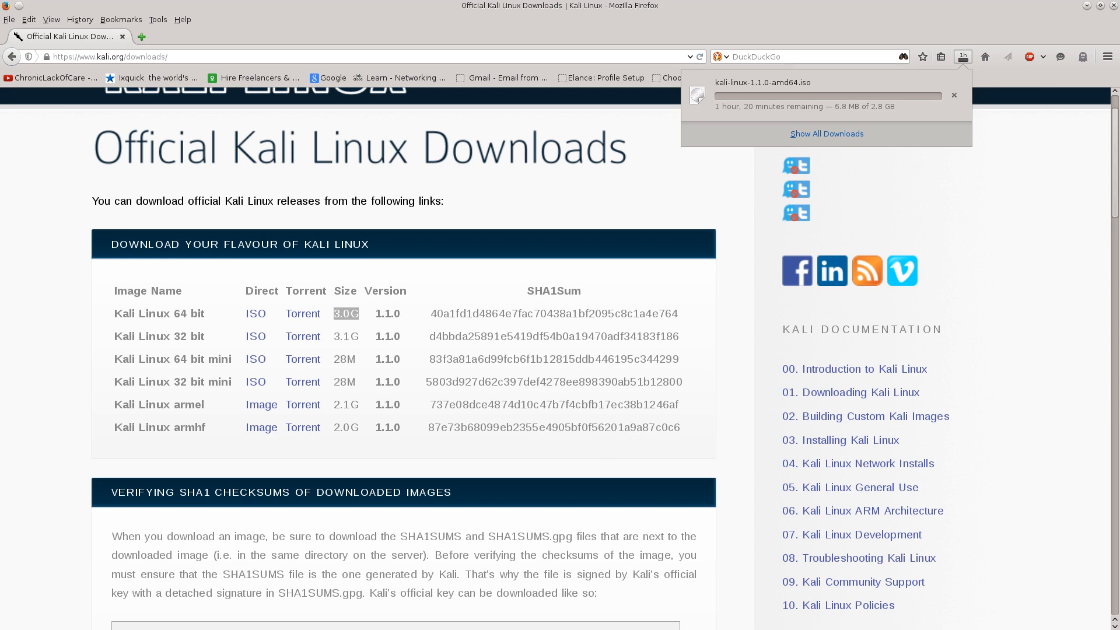
pyautogui.click(955, 95)
pyautogui.click(910, 196)
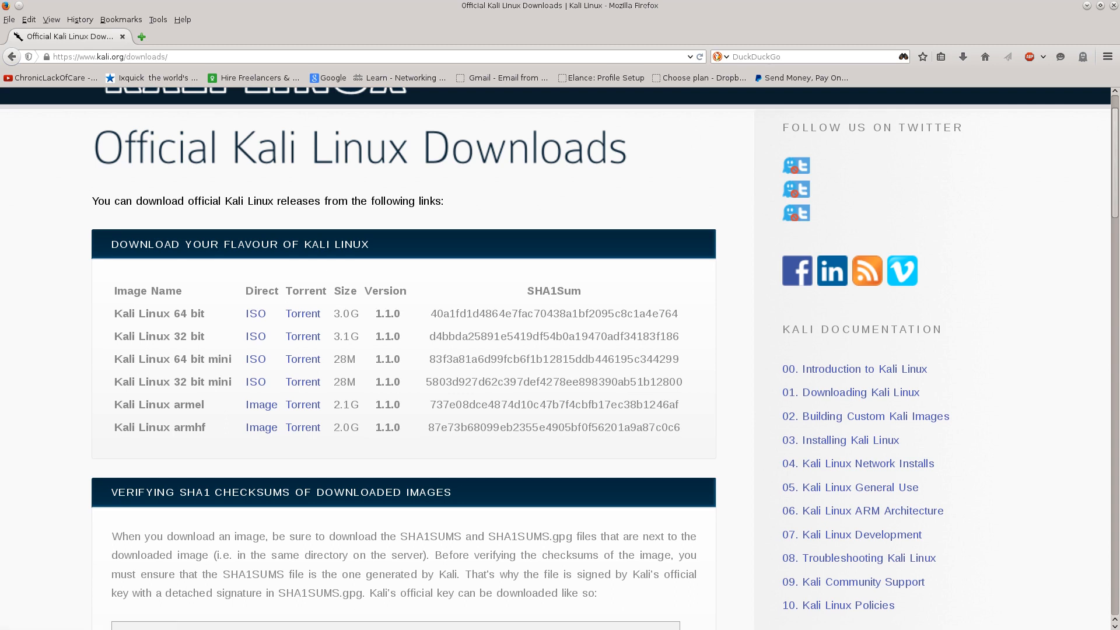
# - Download and save the torrent file for the Kali Linux 64 bit image
pyautogui.click(303, 314)
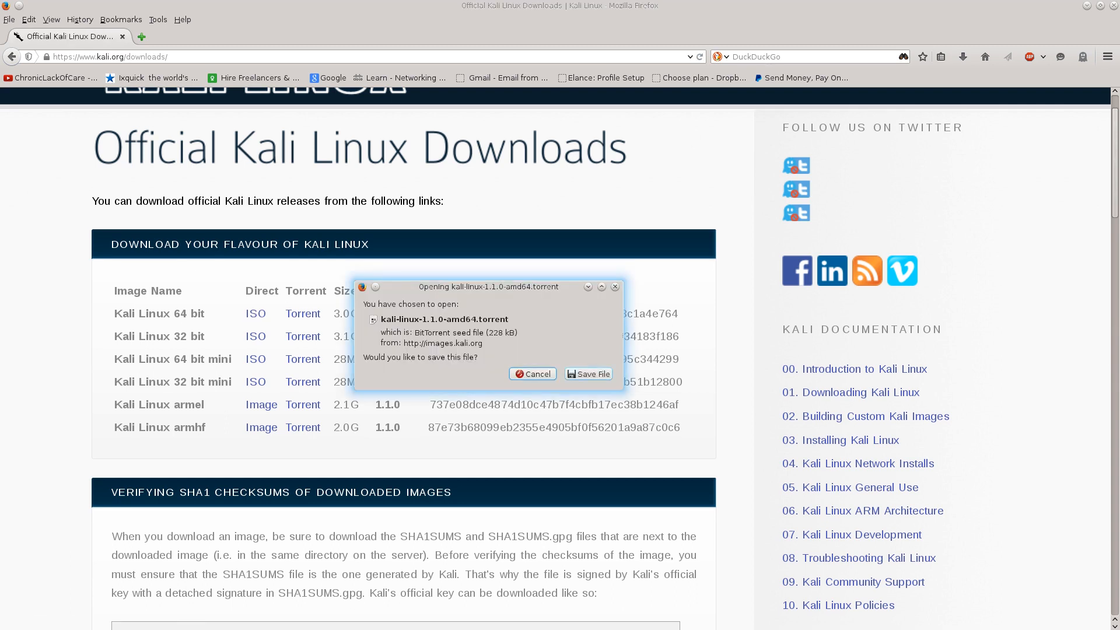
pyautogui.click(589, 374)
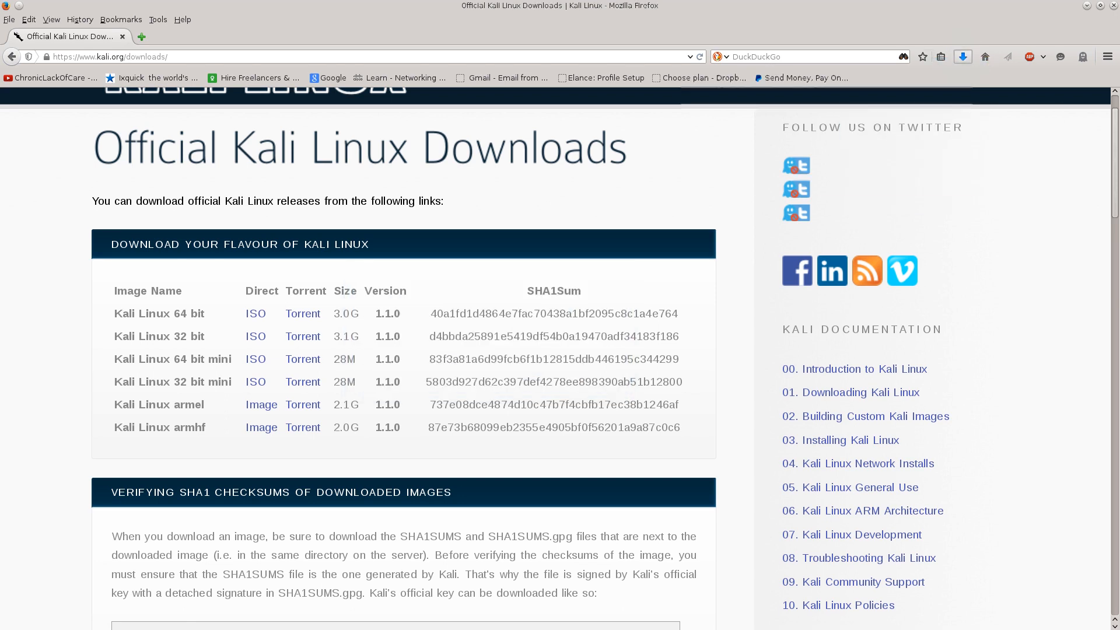
pyautogui.click(766, 95)
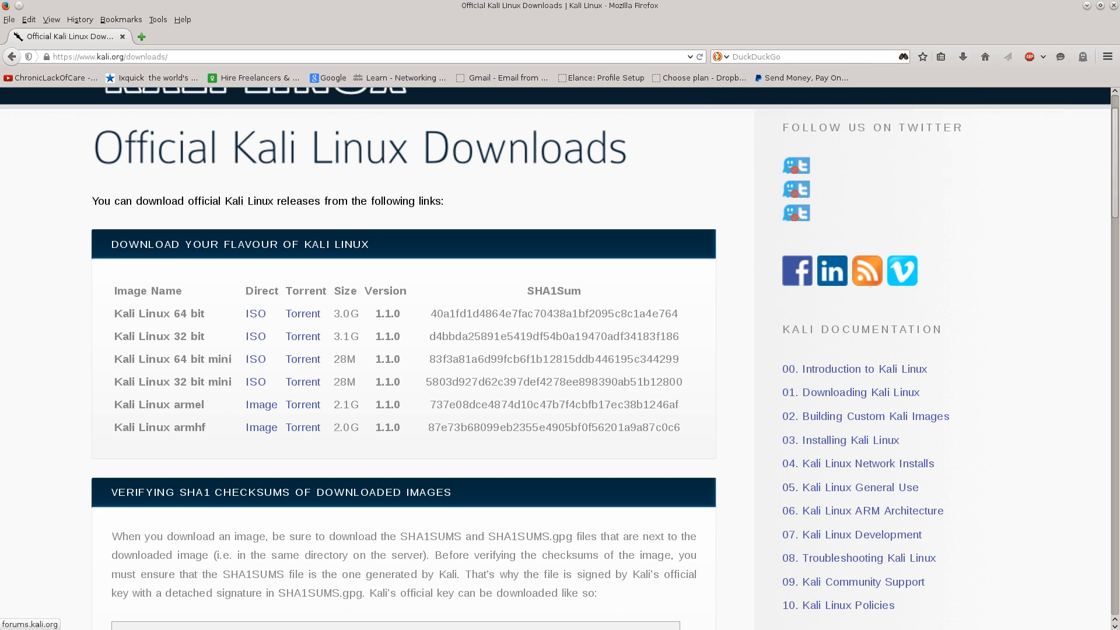
# - Open the downloaded kali-linux-1.1.0-amd64.torrent in Transmission and add it with Downloads as the destination folder
pyautogui.moveTo(679, 7)
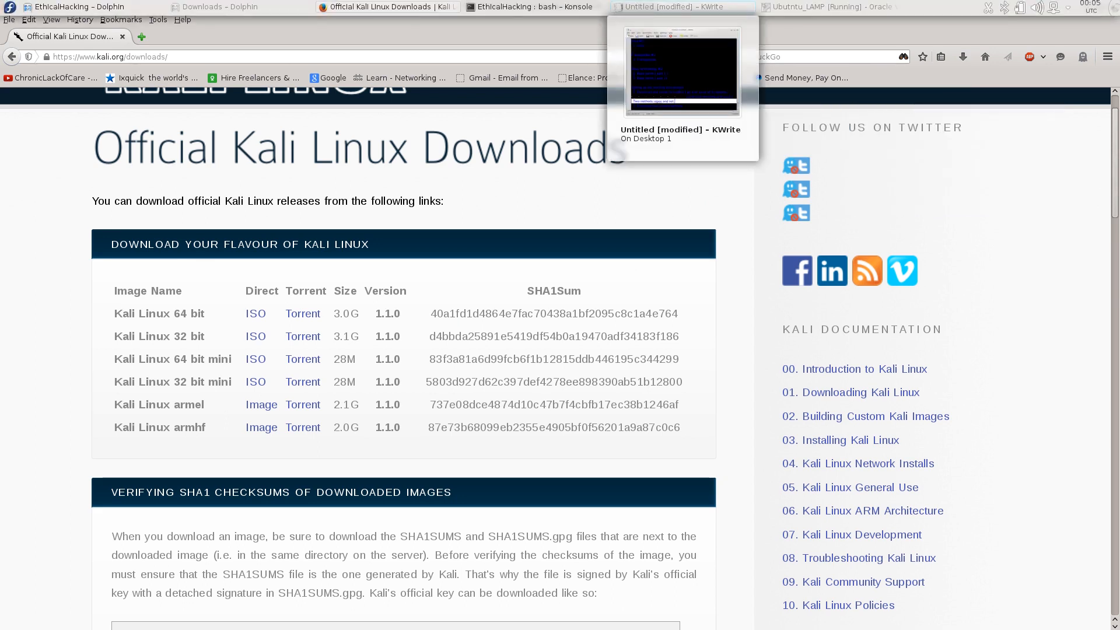
pyautogui.click(963, 57)
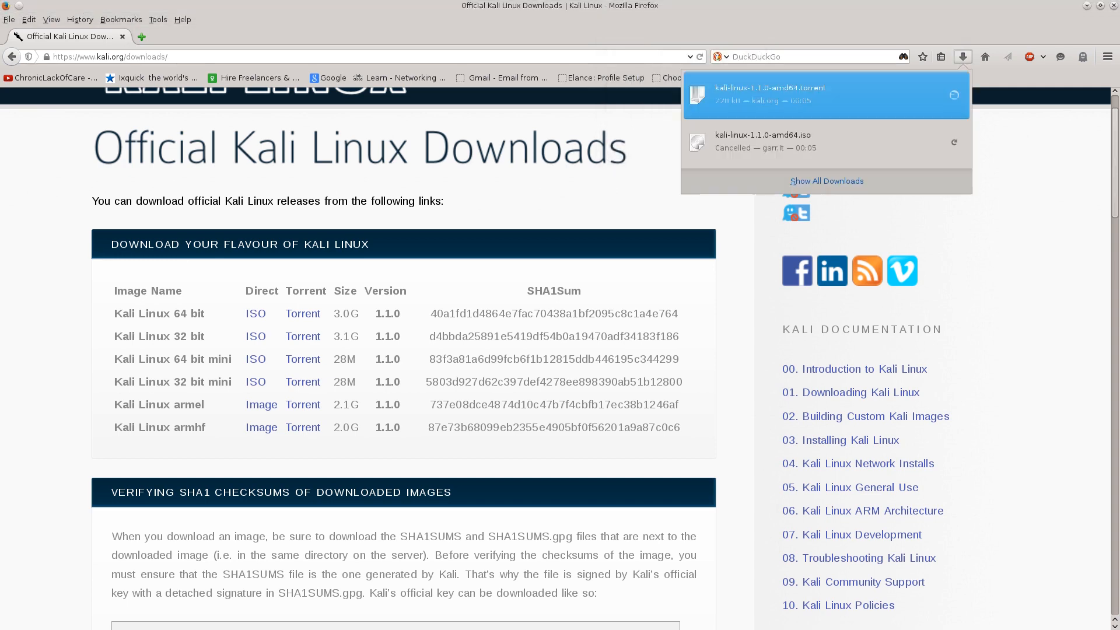
pyautogui.click(758, 95)
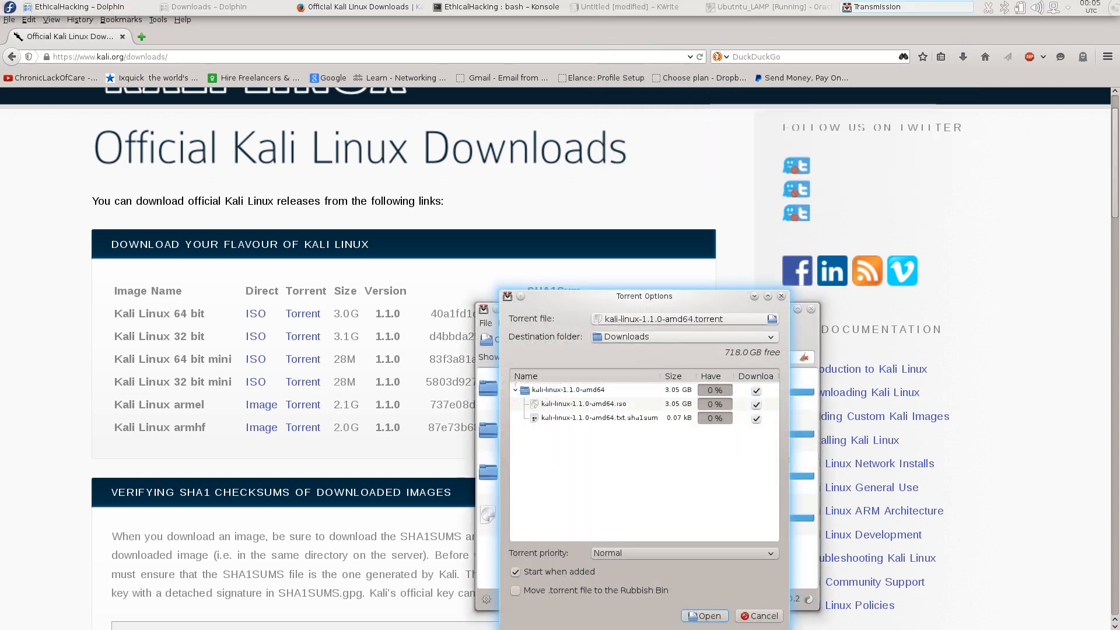
pyautogui.moveTo(644, 296); pyautogui.dragTo(537, 143)
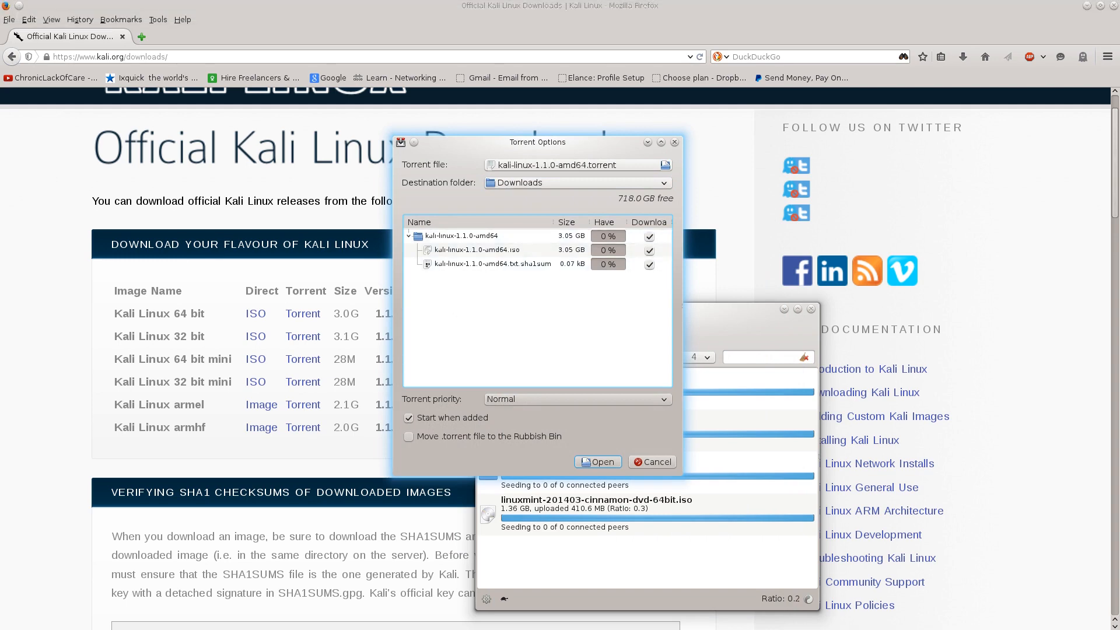
pyautogui.press('Return')
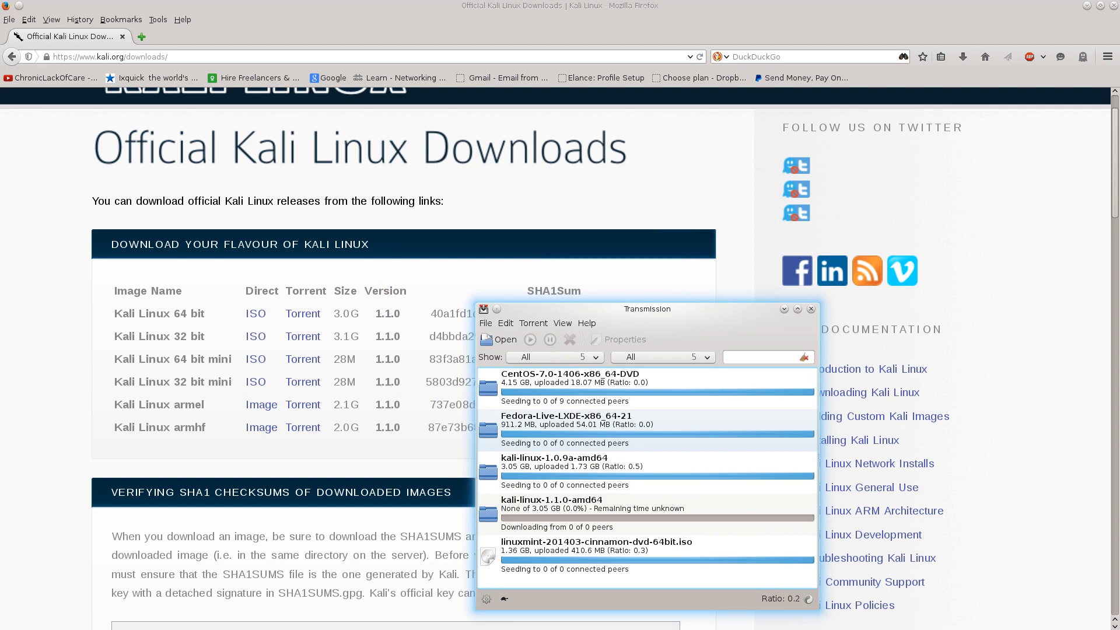
# - Remove the kali-linux-1.1.0-amd64 torrent from Transmission and close its window
pyautogui.click(642, 513)
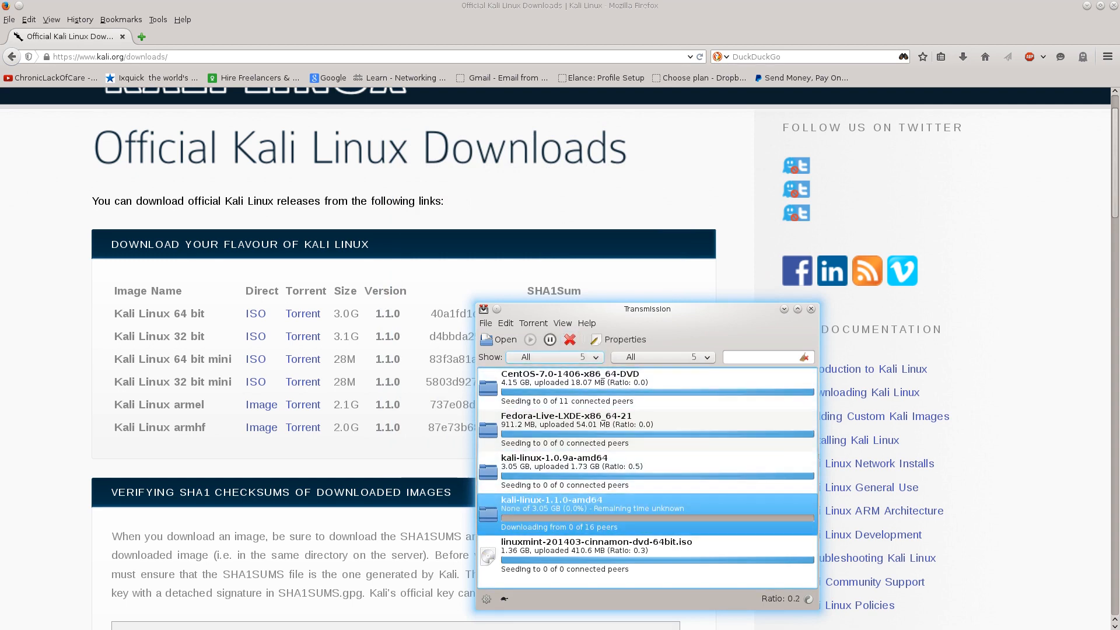
pyautogui.click(570, 339)
pyautogui.click(667, 497)
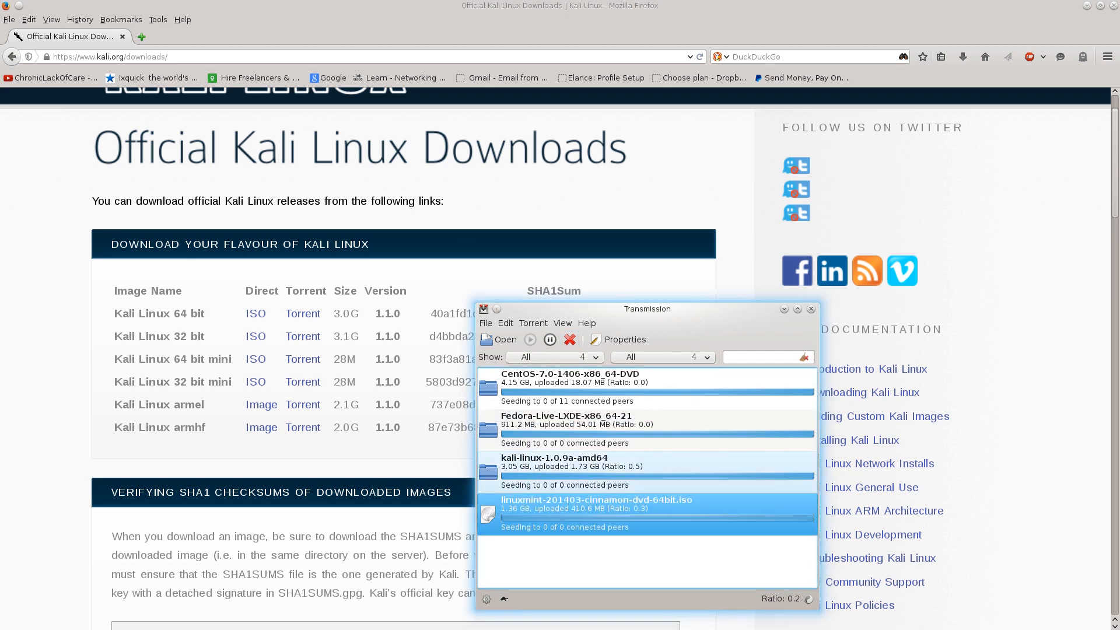
pyautogui.click(811, 309)
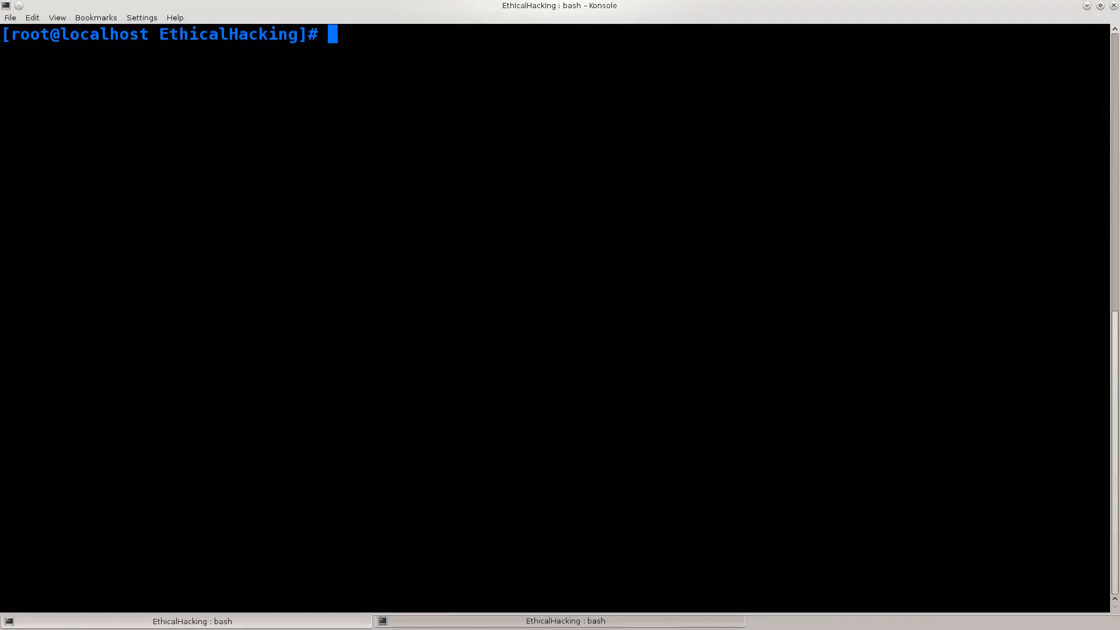
# - Search the installed applications for "virtua" and launch Oracle VM VirtualBox
pyautogui.click(10, 6)
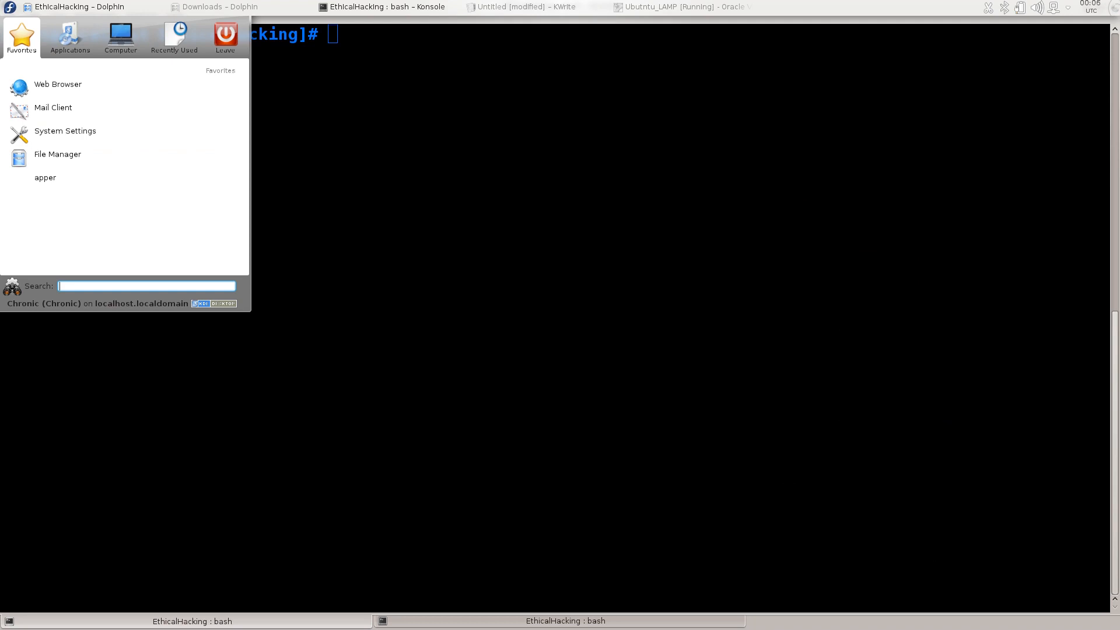
pyautogui.write('virtua')
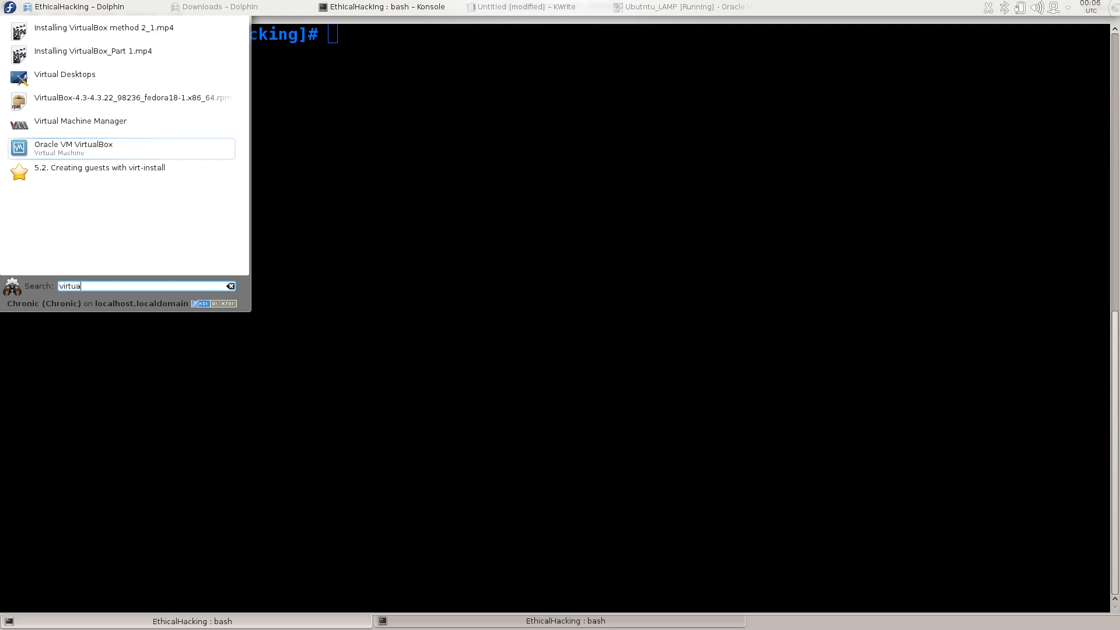
pyautogui.moveTo(1, 362)
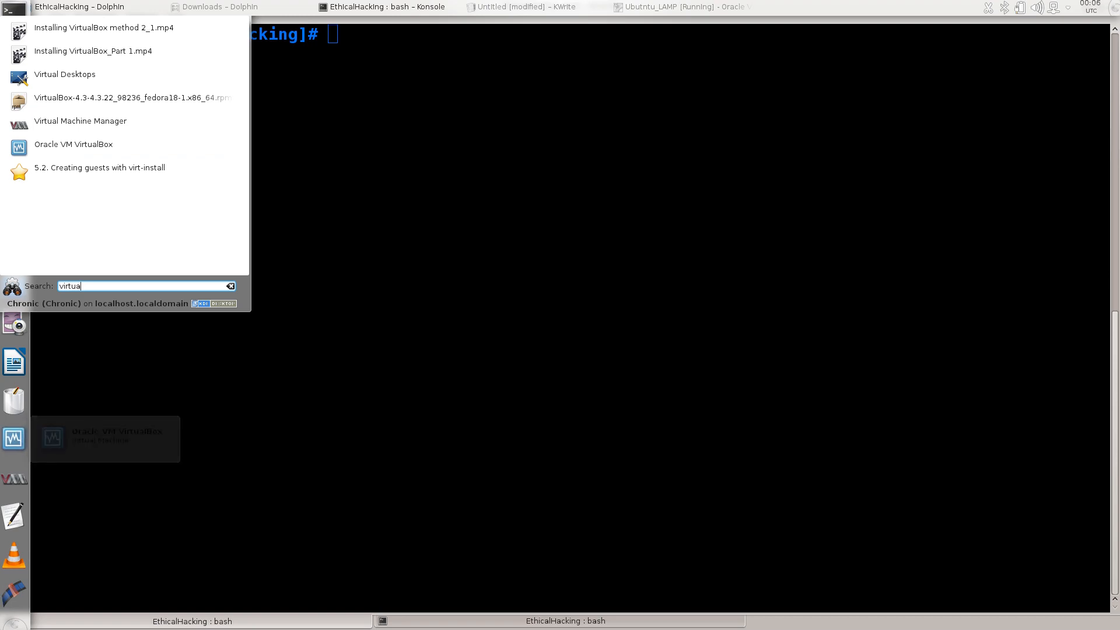
pyautogui.click(105, 145)
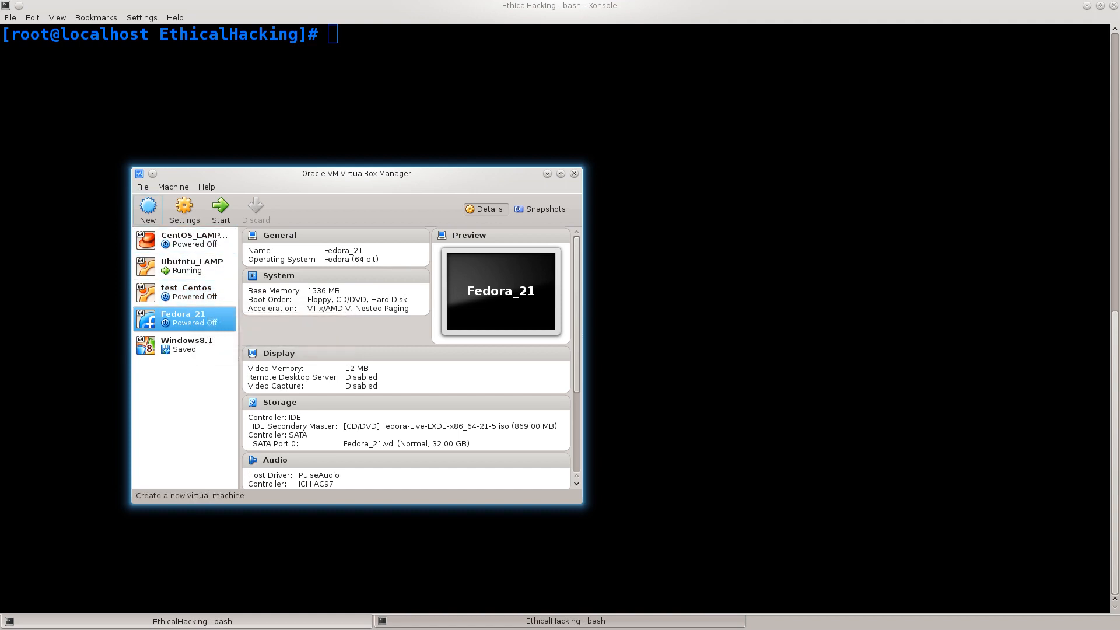
# - Start a new virtual machine named Kali with type Linux and version Debian (64 bit)
pyautogui.click(148, 209)
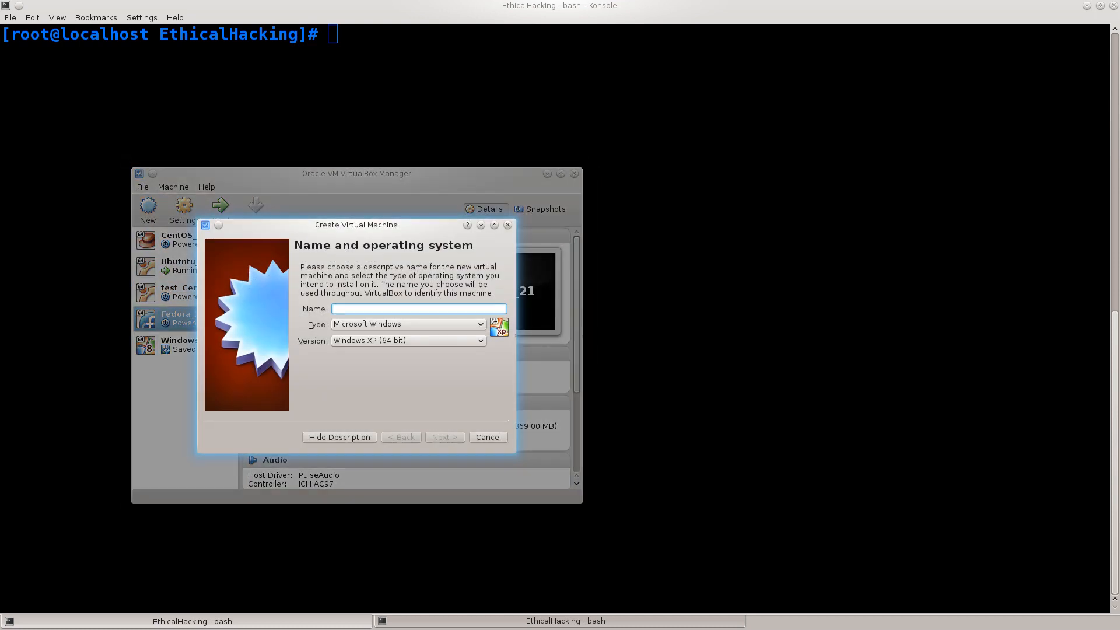
pyautogui.write('Kali')
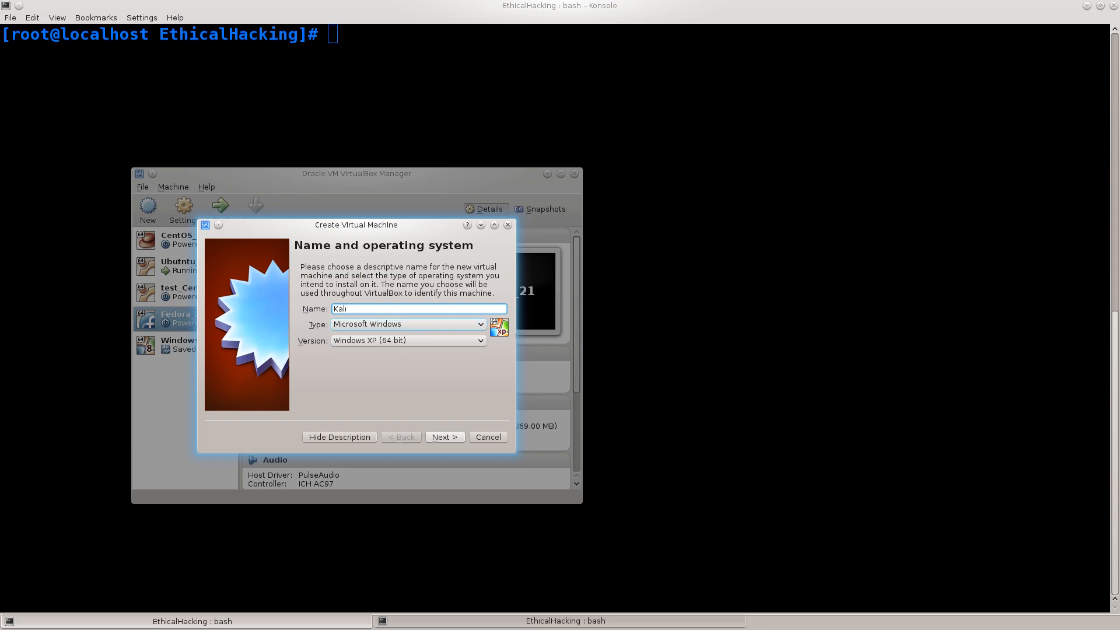
pyautogui.click(409, 324)
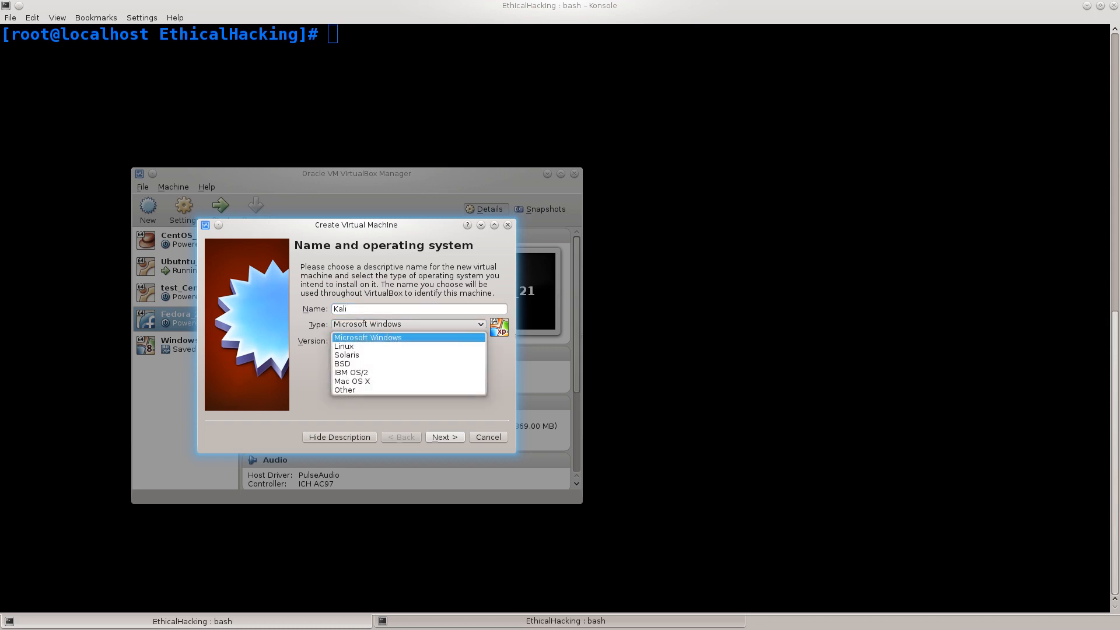
pyautogui.press('Return')
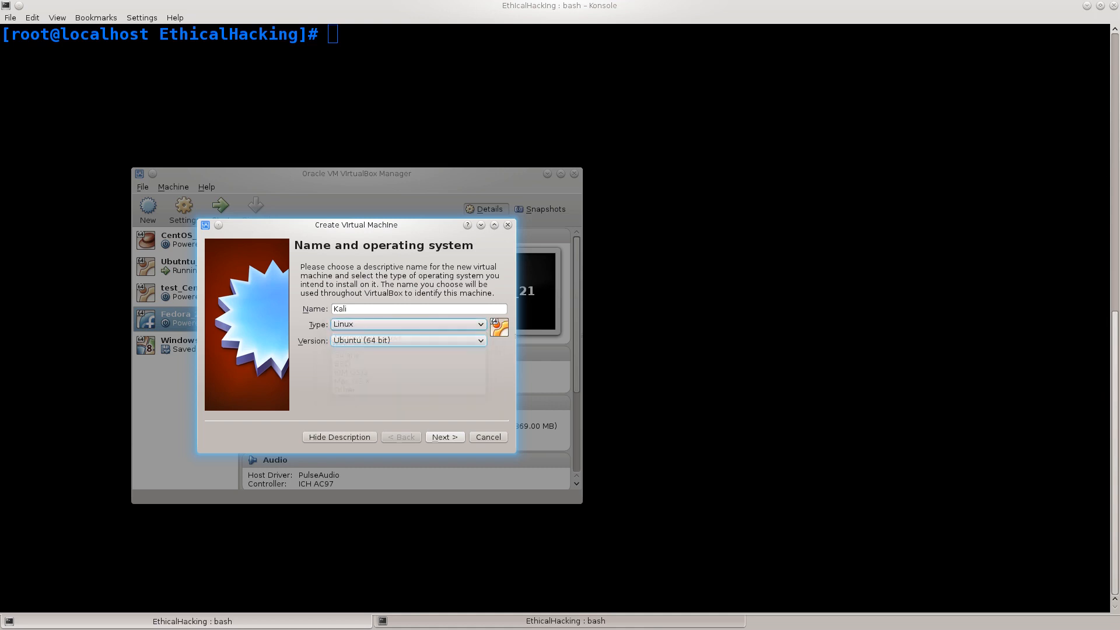
pyautogui.click(408, 341)
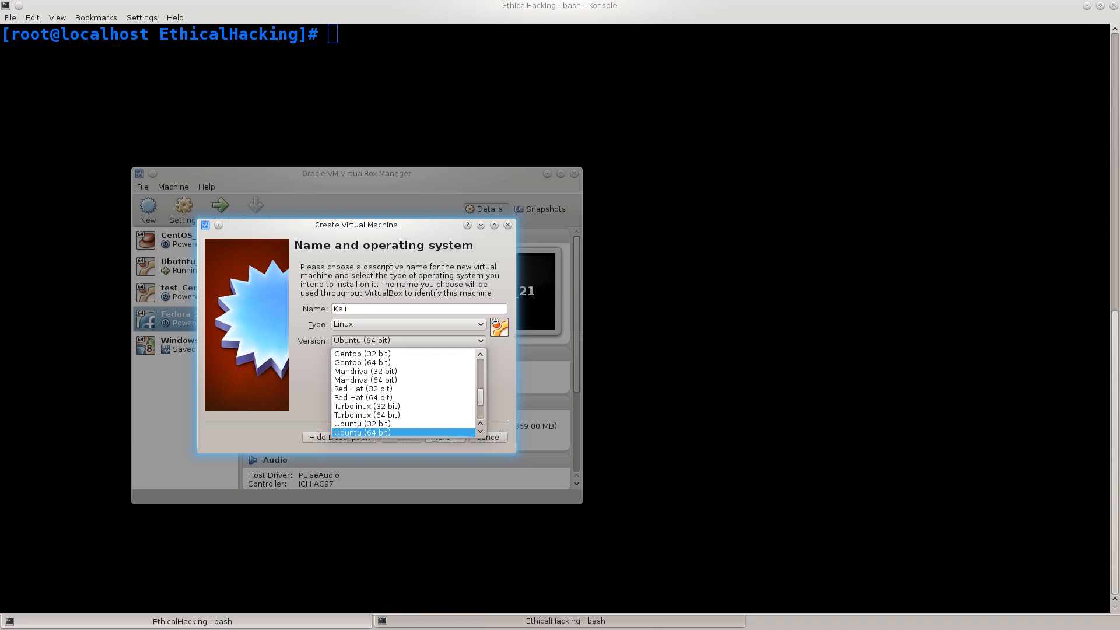
pyautogui.scroll(3, 404, 393)
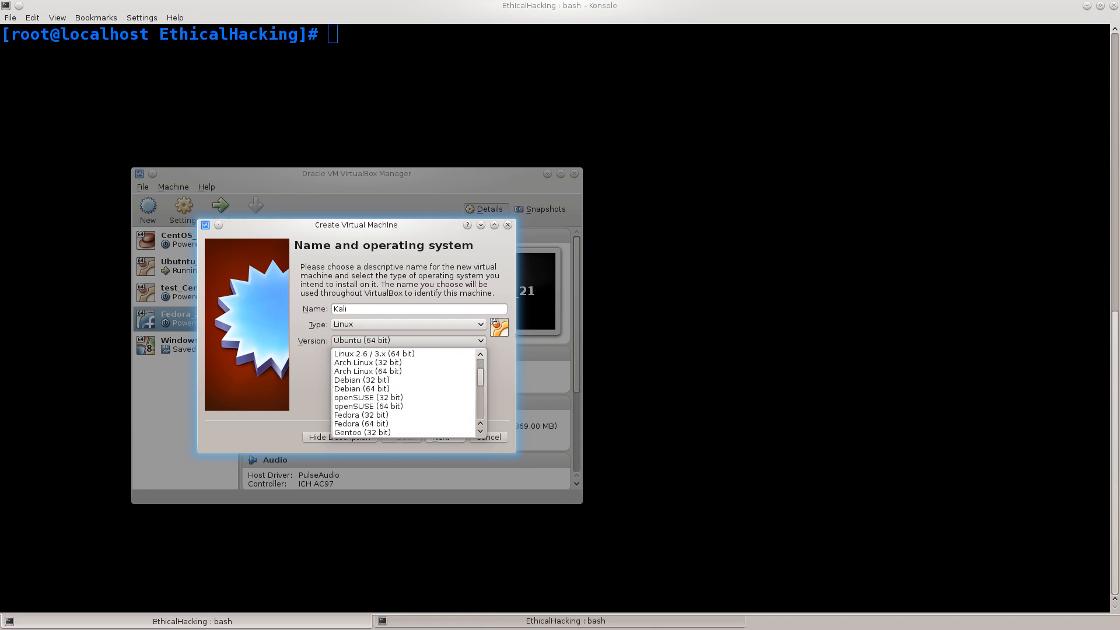
pyautogui.click(361, 389)
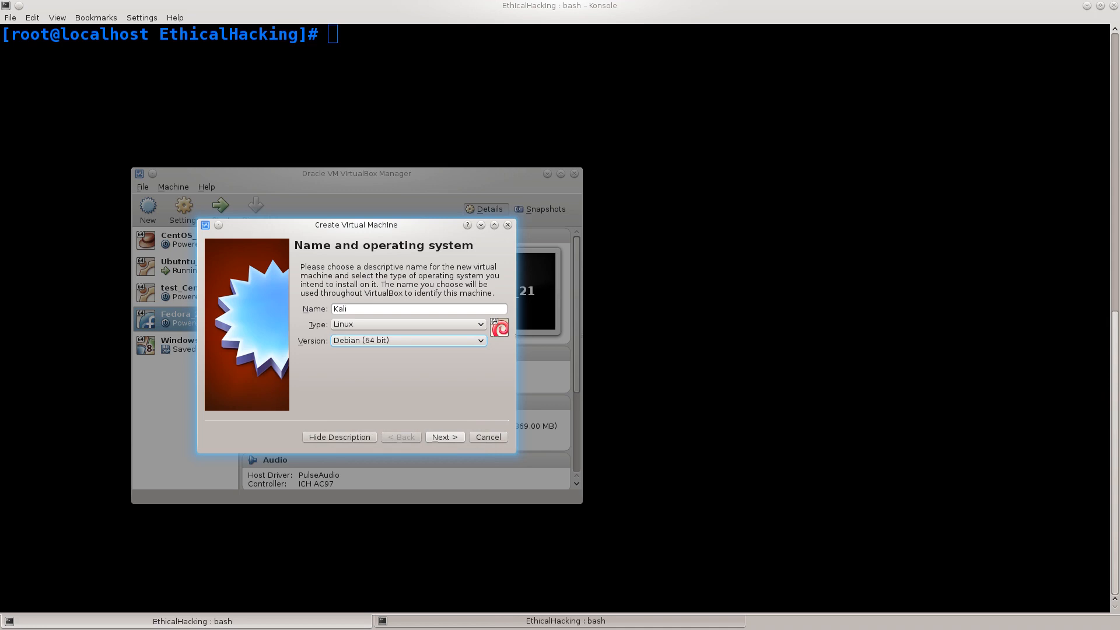
pyautogui.click(408, 341)
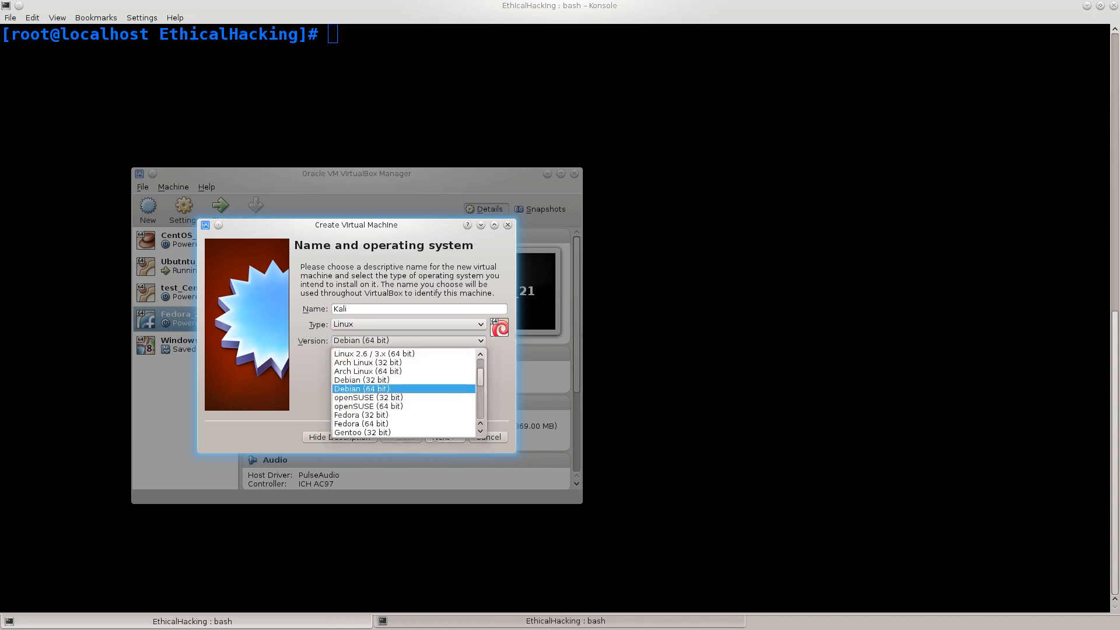
pyautogui.scroll(2, 404, 393)
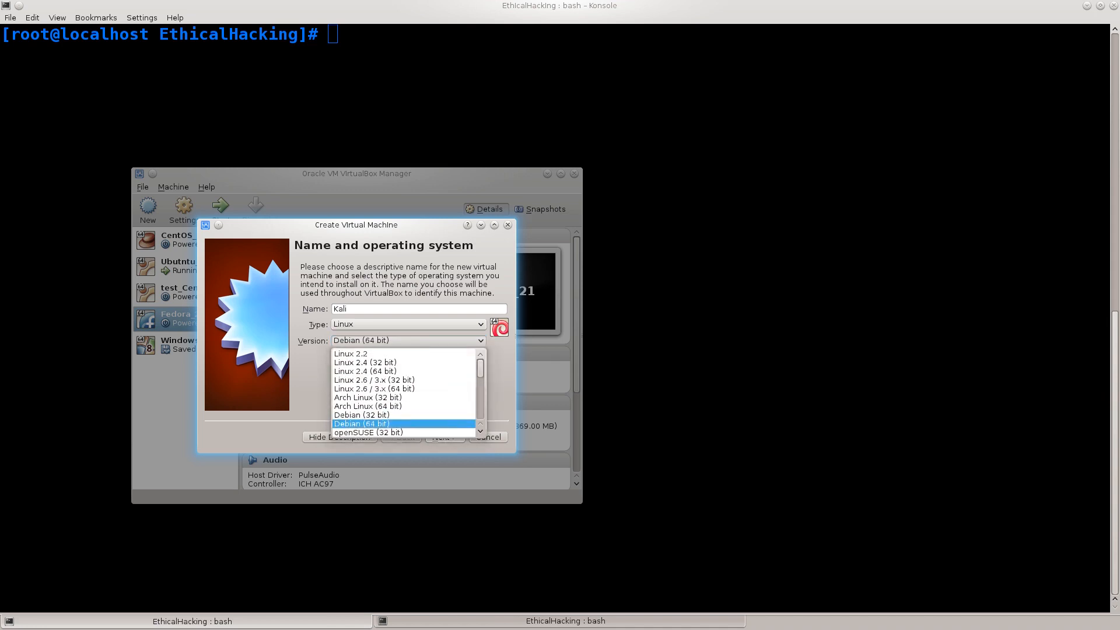
pyautogui.scroll(-3, 404, 393)
pyautogui.scroll(-4, 403, 393)
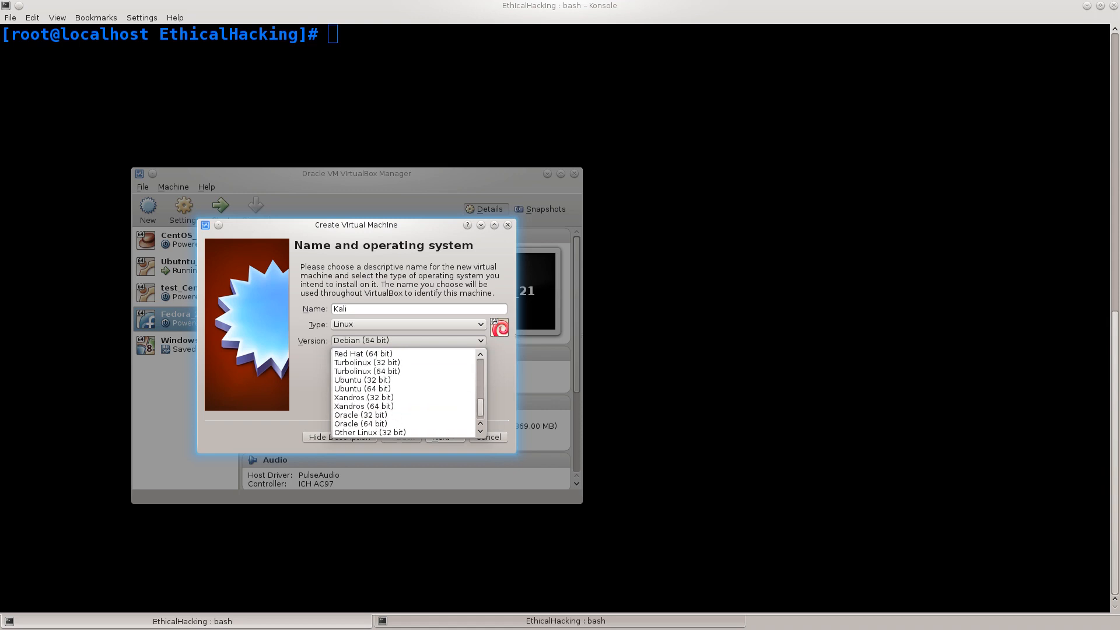
pyautogui.scroll(3, 404, 388)
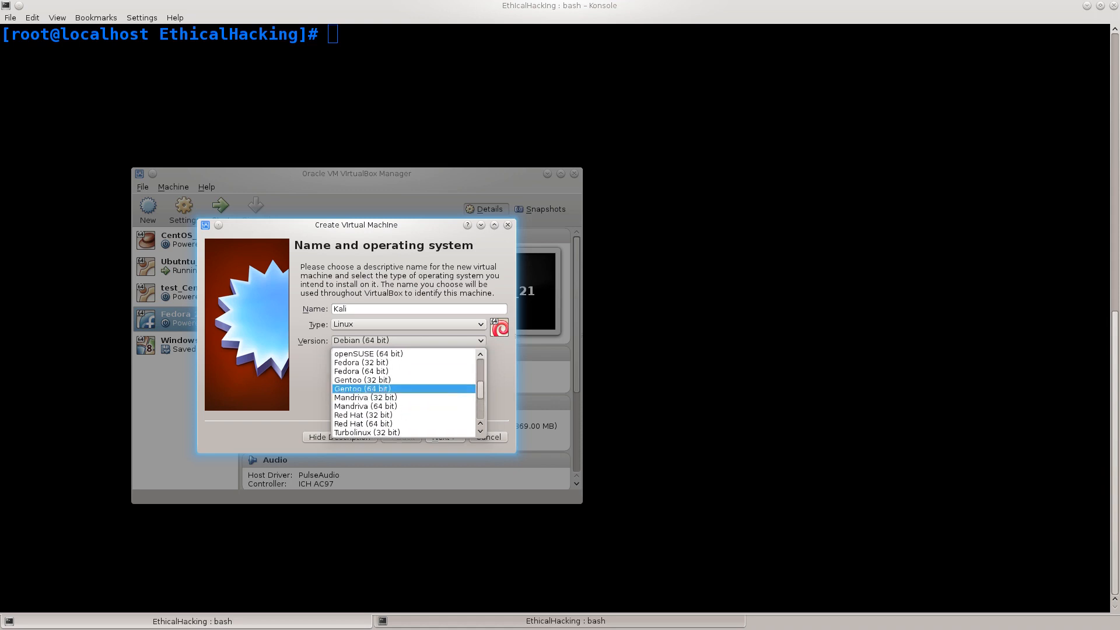
pyautogui.press('Escape')
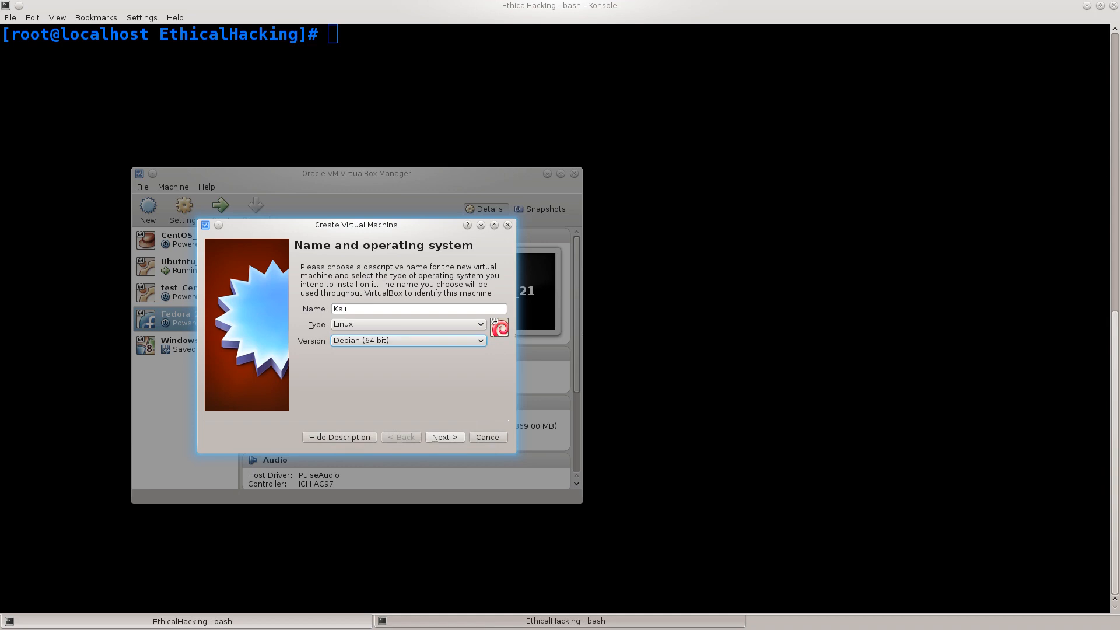
# - Accept the name and operating system, and allocate 2048 MB of memory to the Kali machine
pyautogui.press('Return')
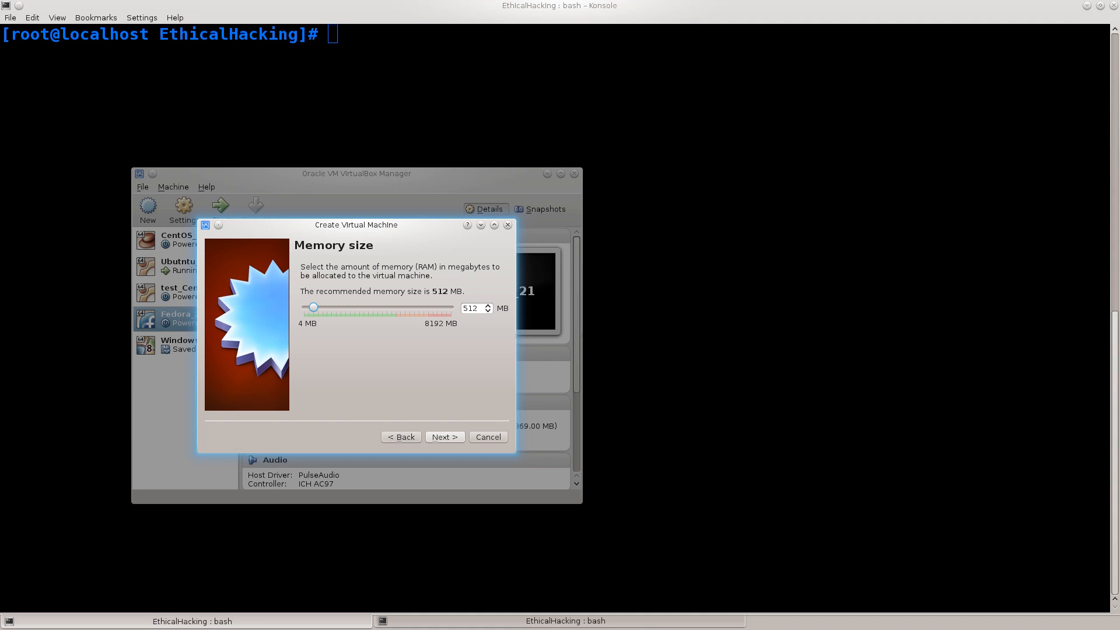
pyautogui.moveTo(313, 307); pyautogui.dragTo(331, 307)
pyautogui.moveTo(332, 307); pyautogui.dragTo(341, 308)
pyautogui.click(445, 437)
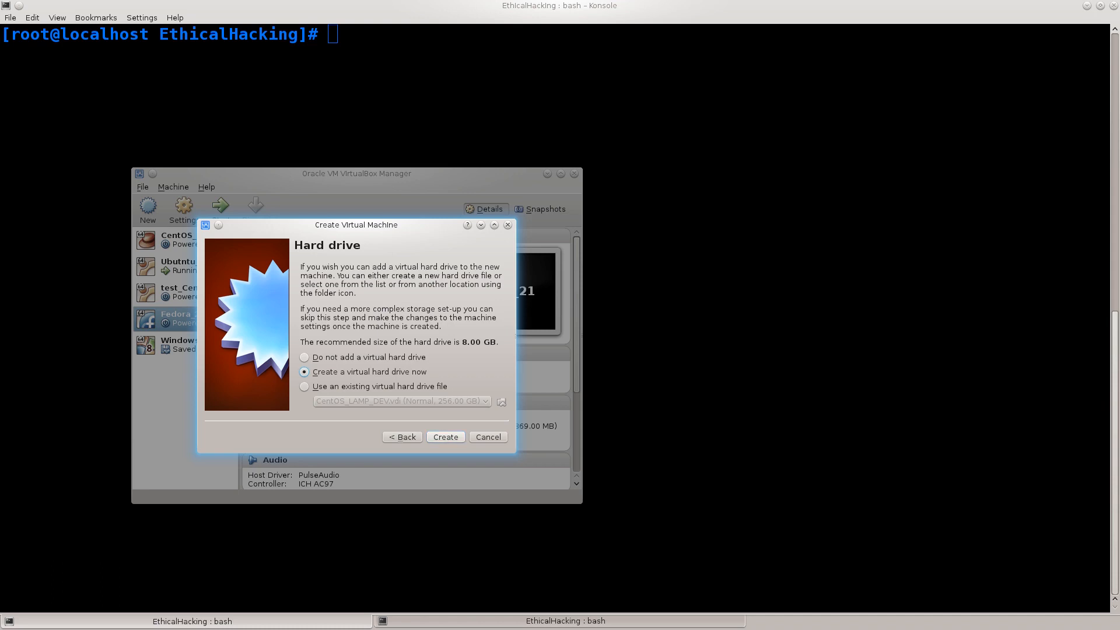
# - Create a new dynamically allocated VDI hard drive named Kali with a size of 121.80 GB
pyautogui.click(445, 437)
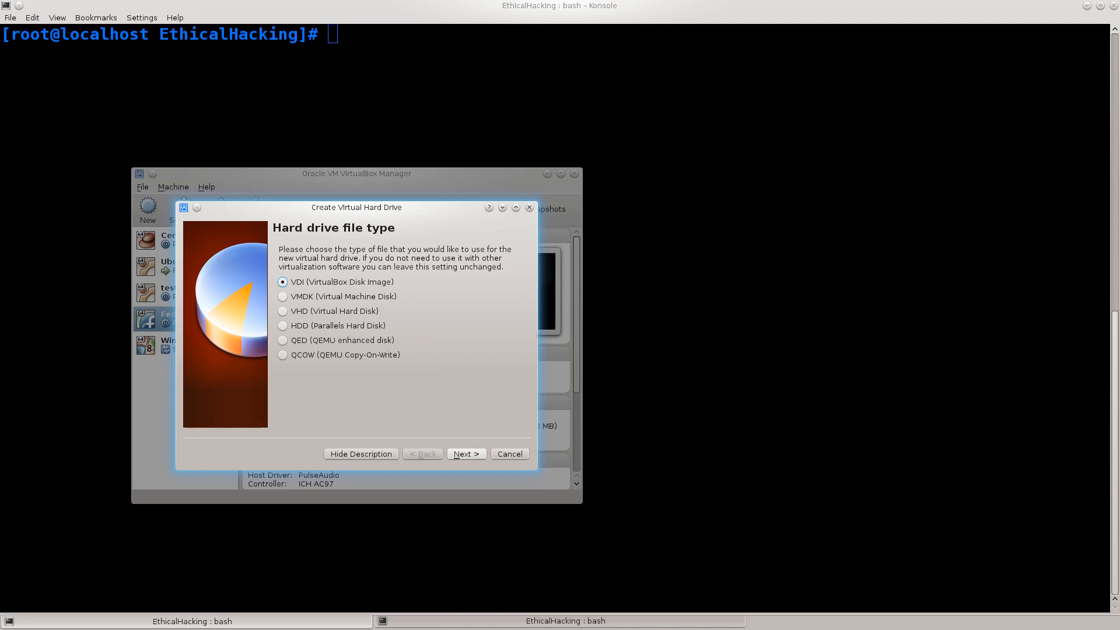
pyautogui.click(466, 454)
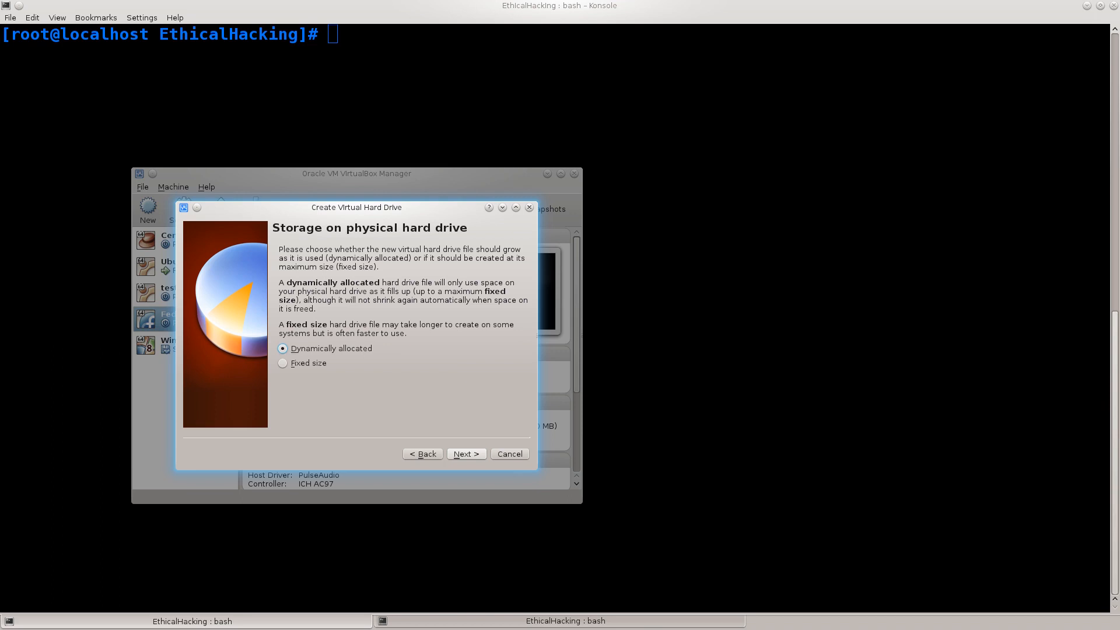
pyautogui.moveTo(278, 283); pyautogui.dragTo(505, 292)
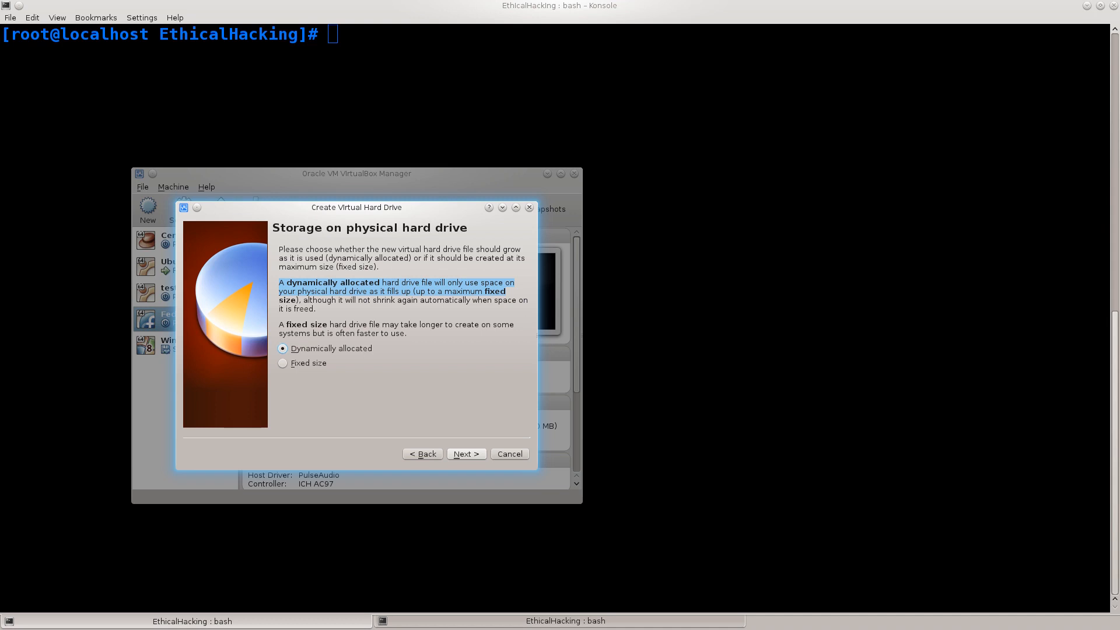
pyautogui.press('Return')
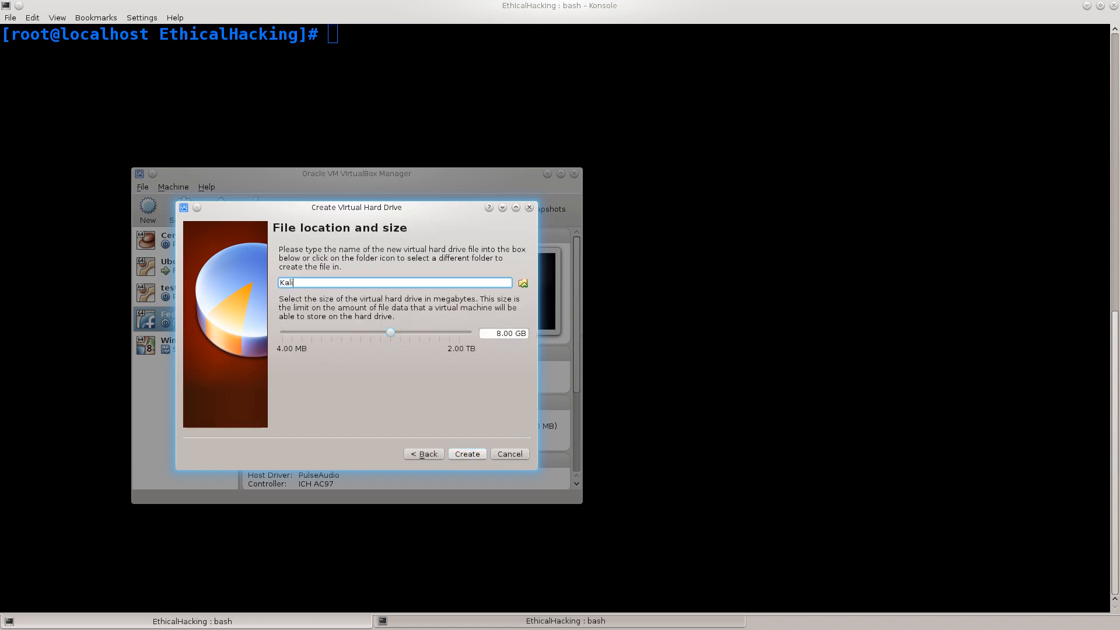
pyautogui.moveTo(391, 332); pyautogui.dragTo(428, 333)
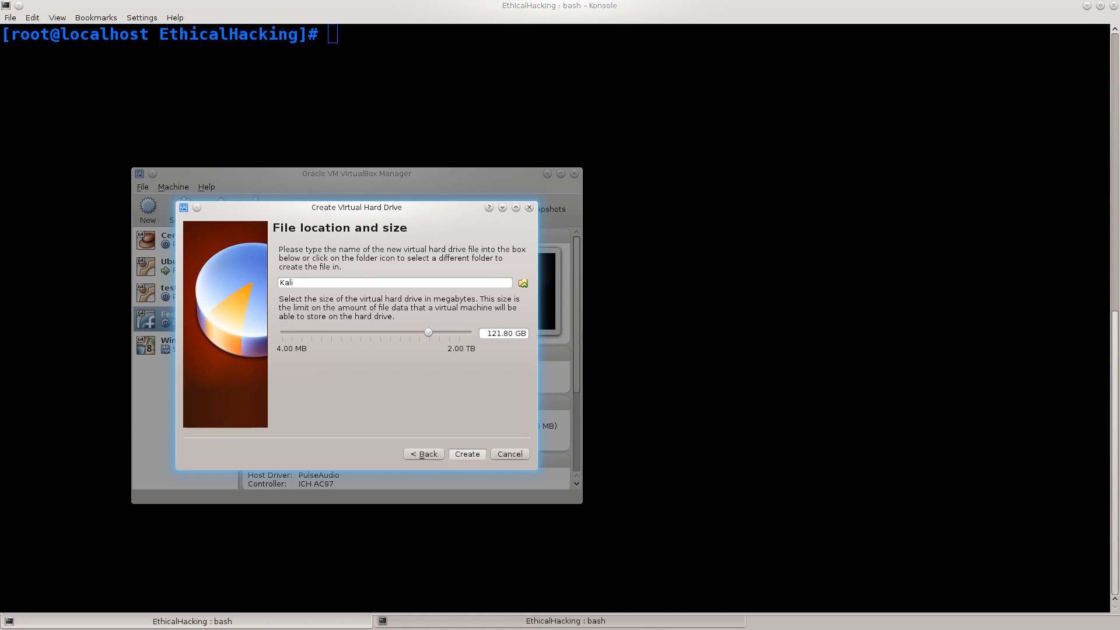
pyautogui.press('Return')
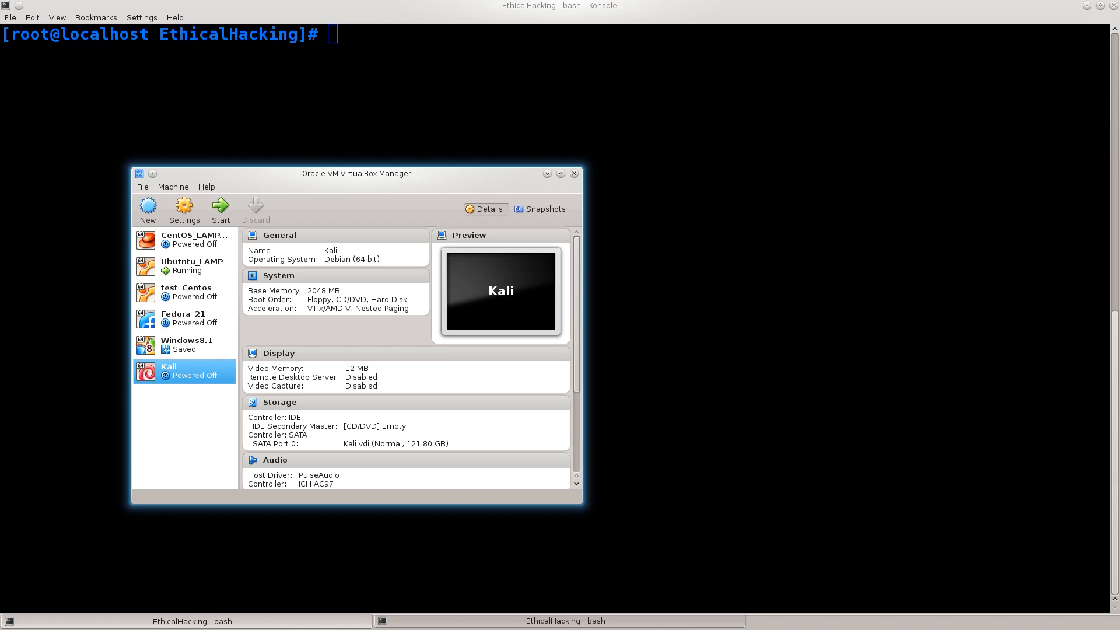
# - Attach kali-linux-1.0.9a-amd64.iso from its folder in Downloads to the Kali machine's empty IDE optical drive and save the settings
pyautogui.rightClick(161, 373)
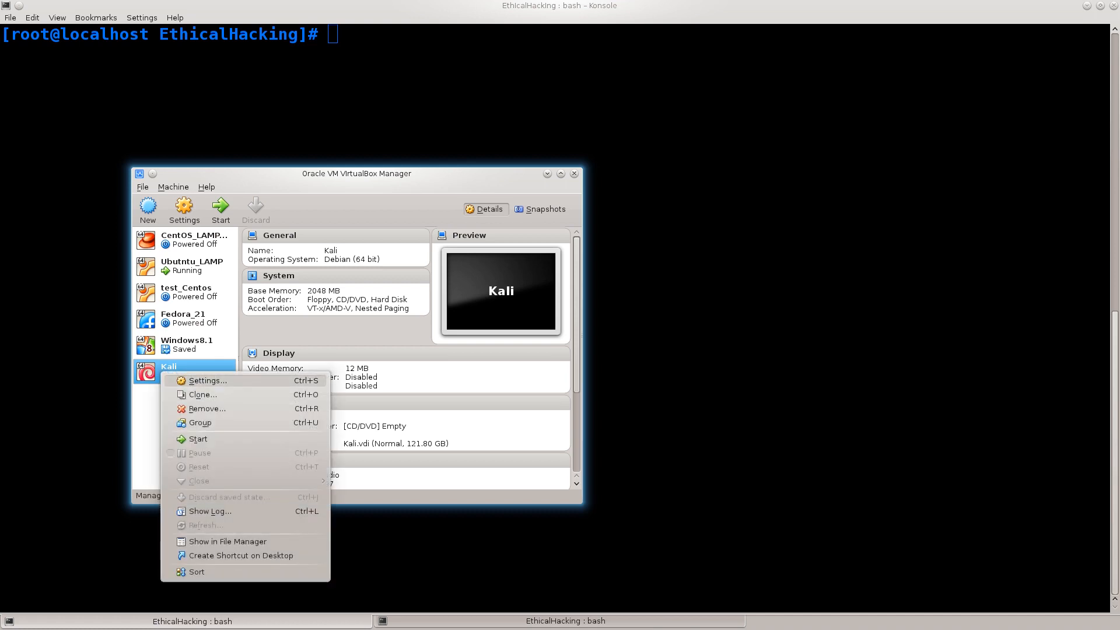
pyautogui.click(204, 381)
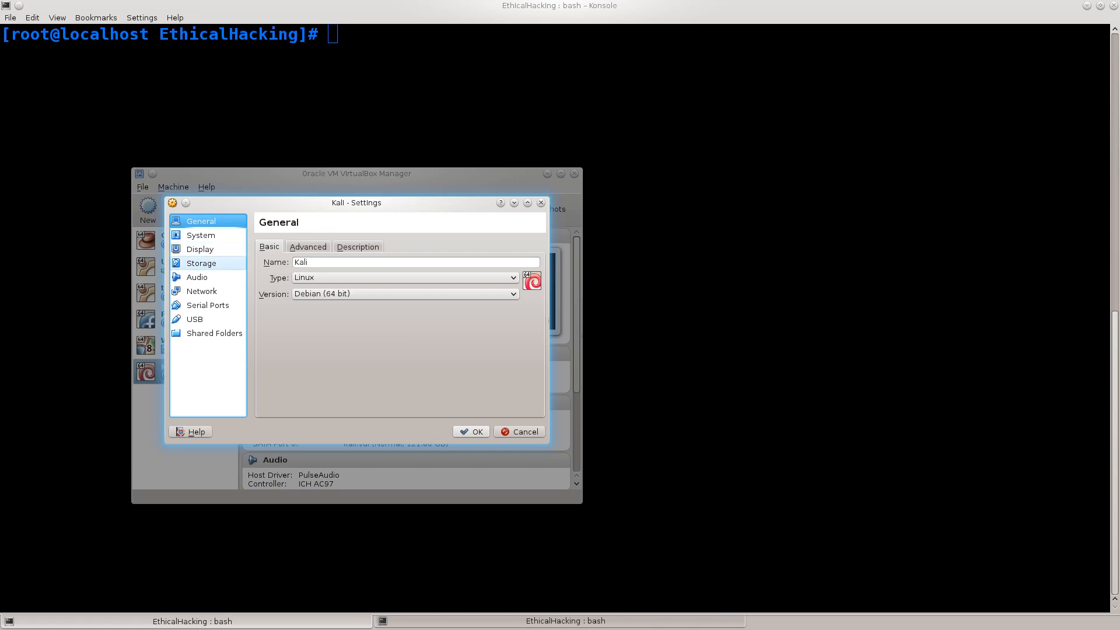
pyautogui.click(201, 263)
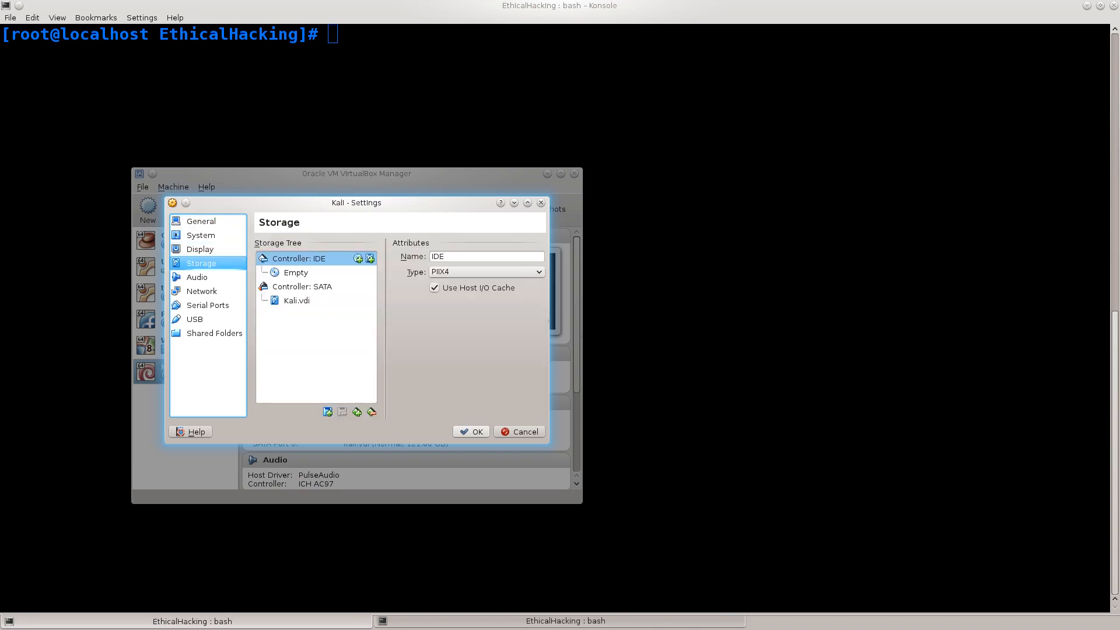
pyautogui.click(296, 273)
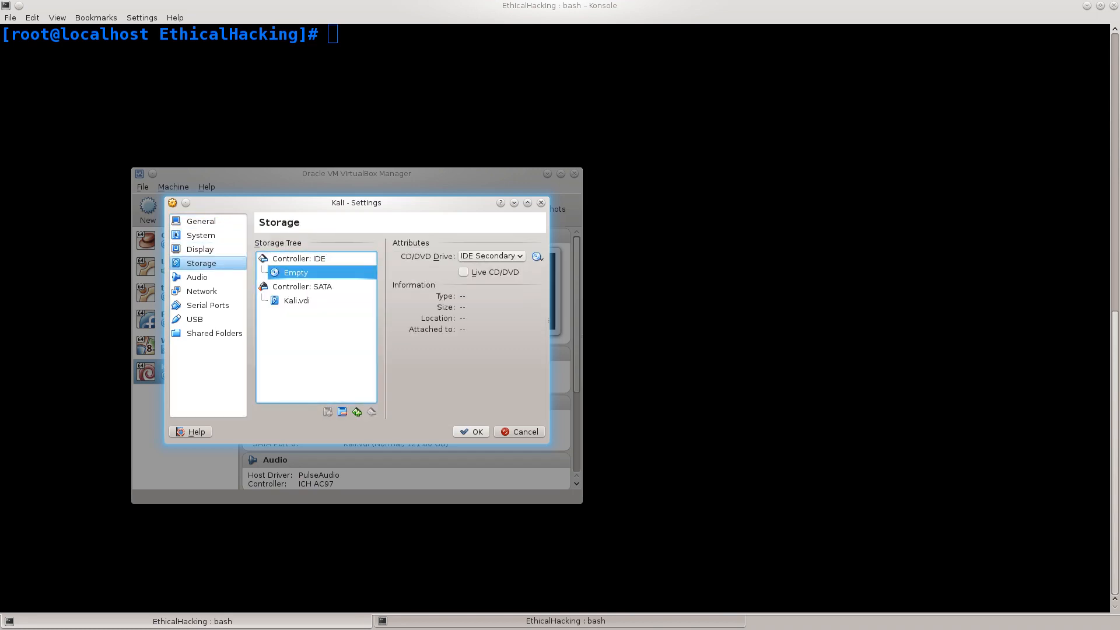
pyautogui.click(537, 256)
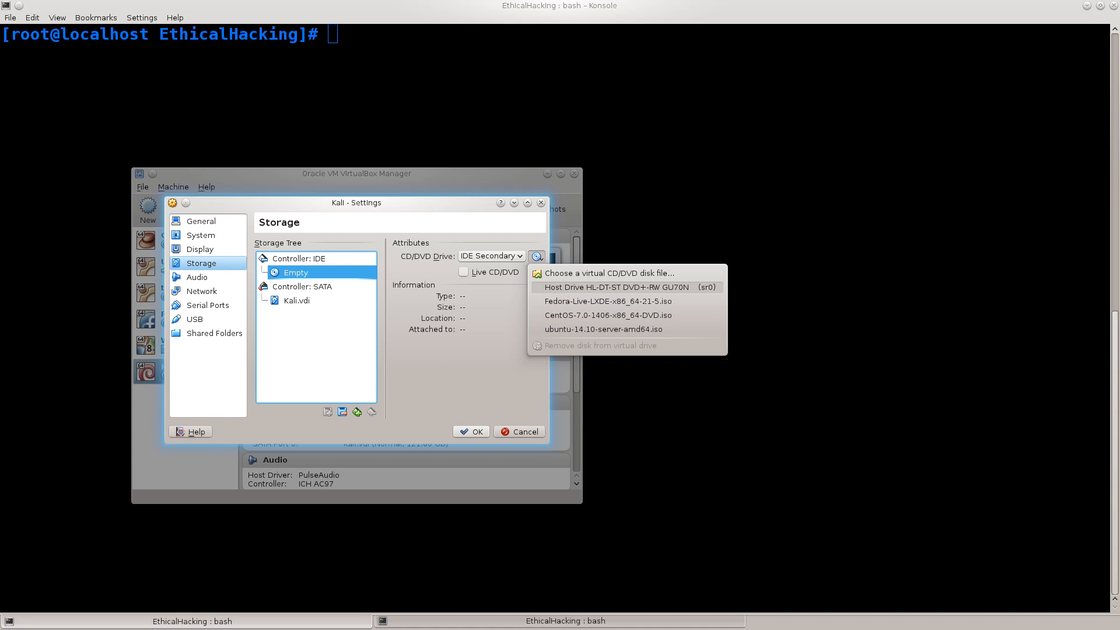
pyautogui.click(609, 273)
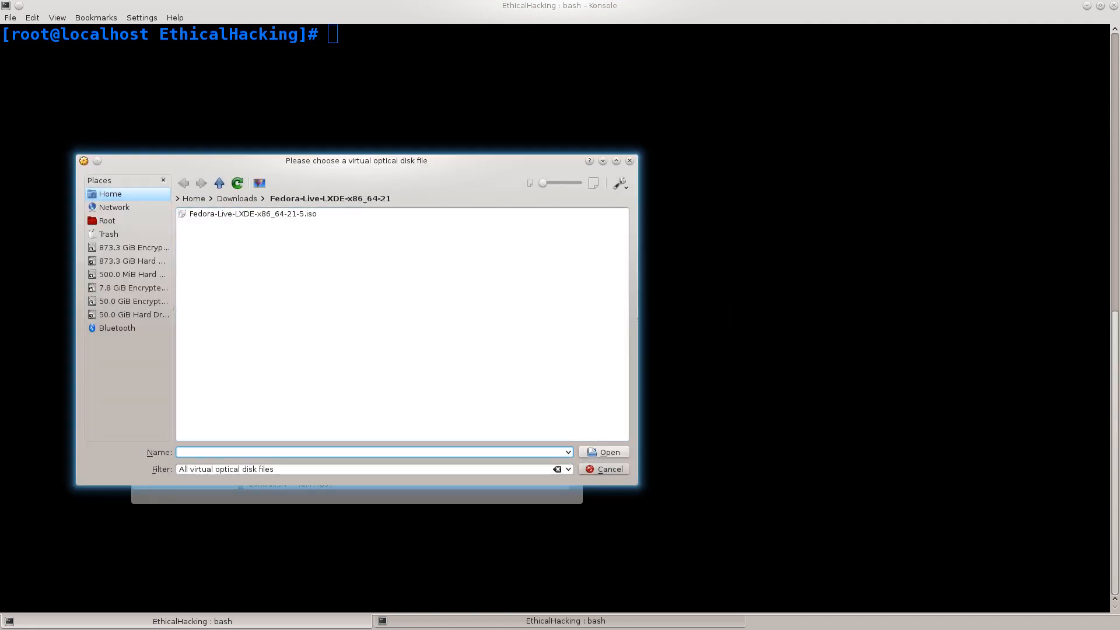
pyautogui.hotkey('alt', 'Home')
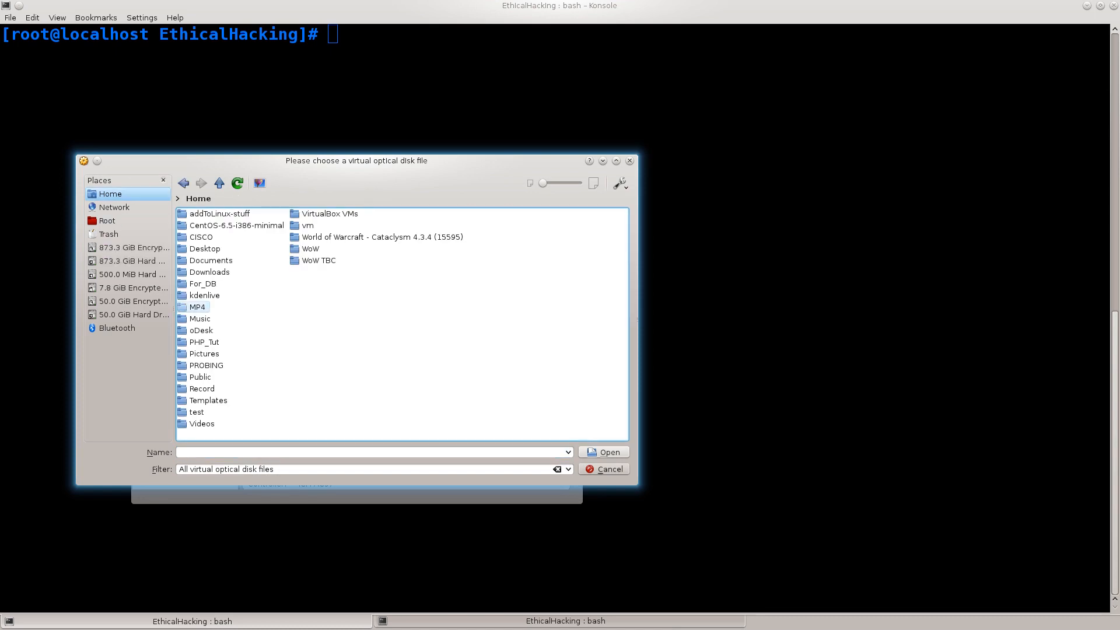
pyautogui.click(209, 272)
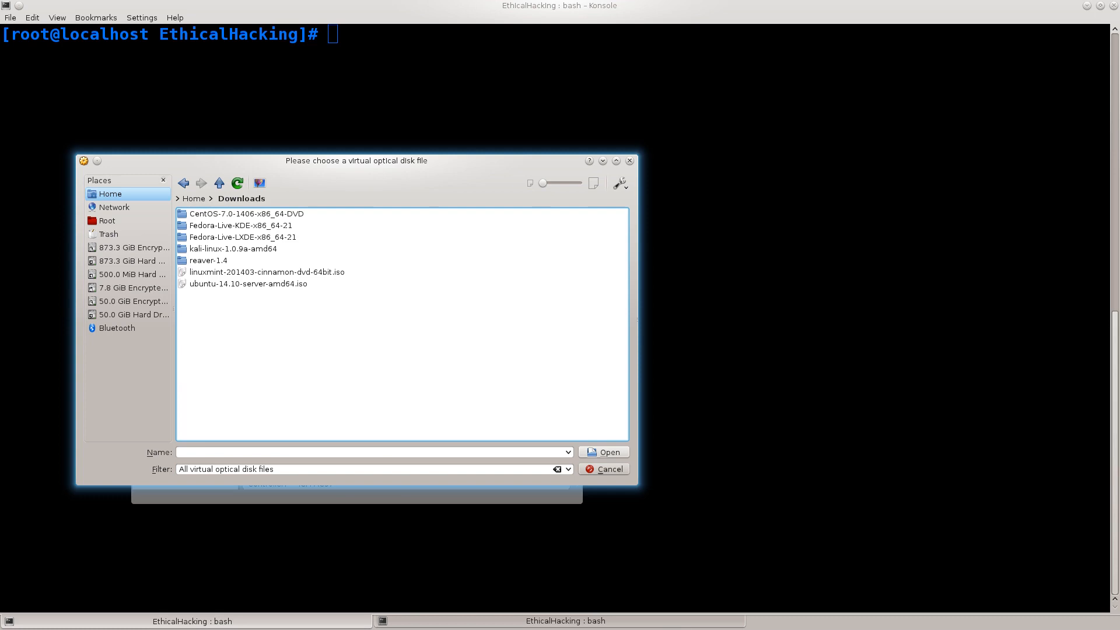
pyautogui.click(222, 249)
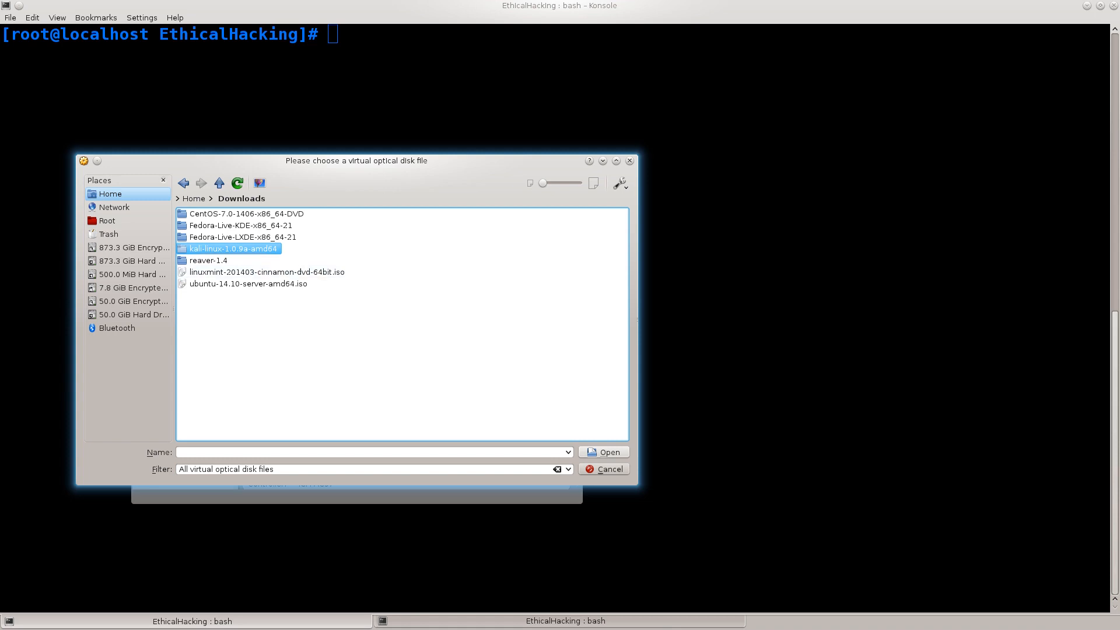
pyautogui.press('Return')
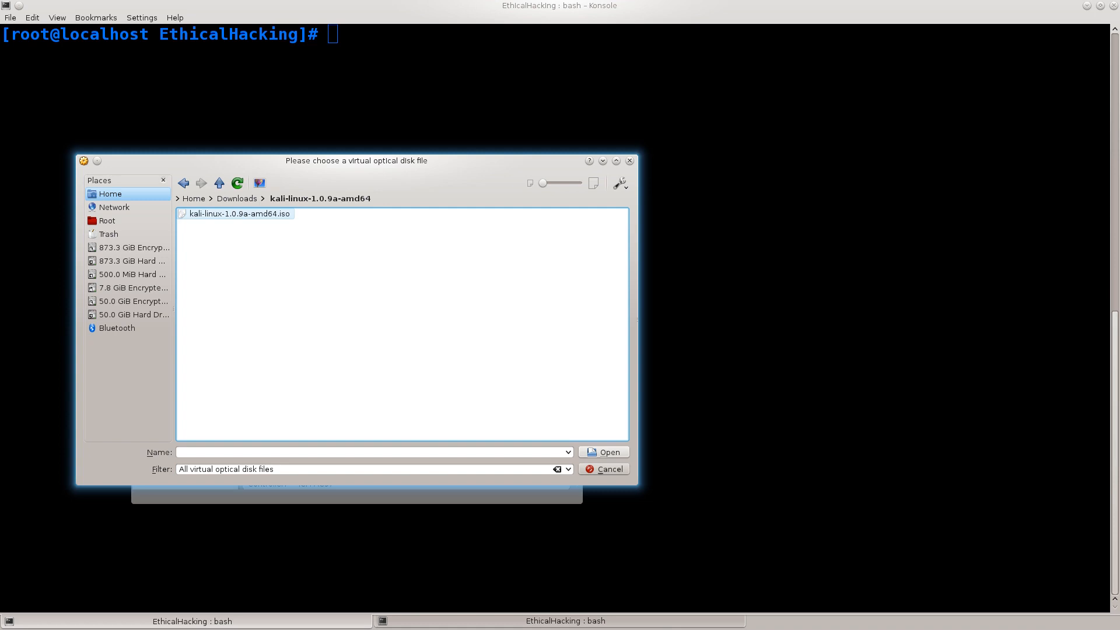
pyautogui.click(239, 214)
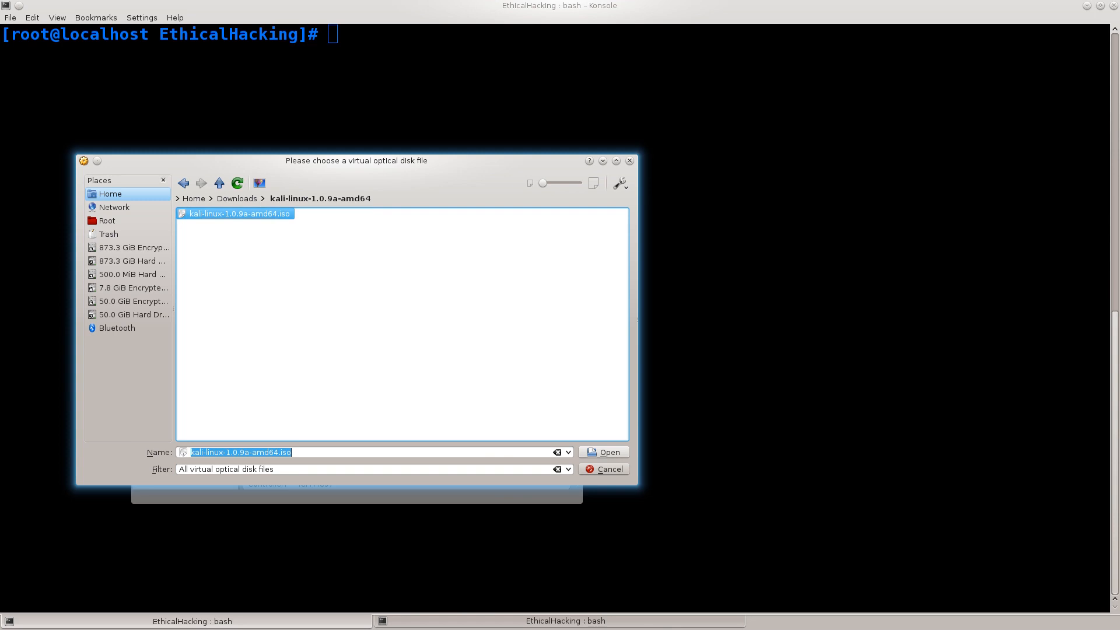
pyautogui.press('Return')
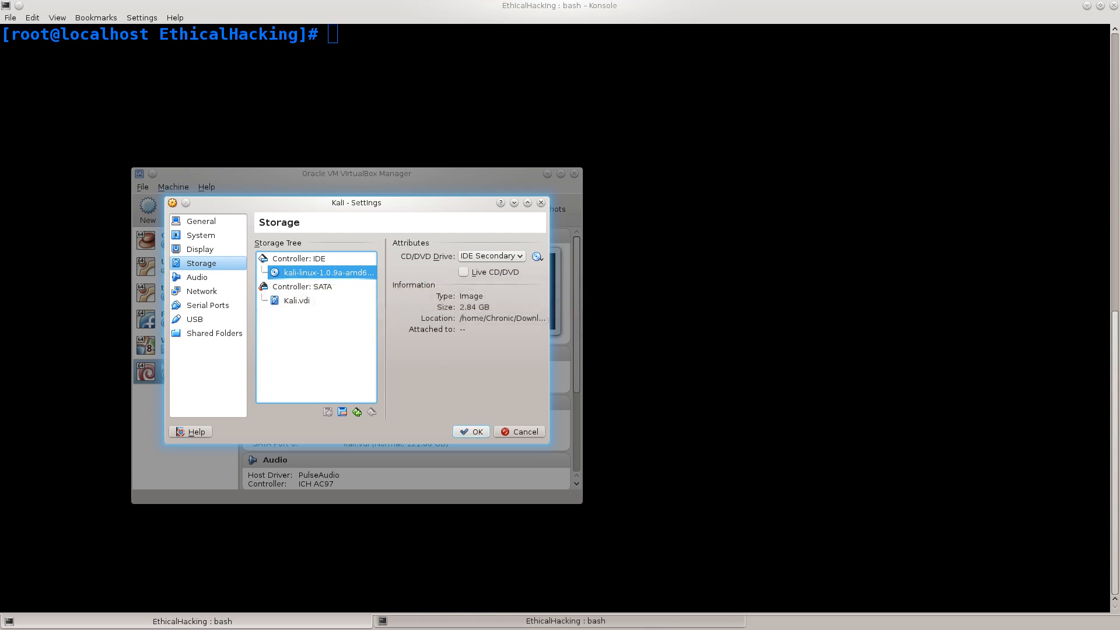
pyautogui.click(471, 432)
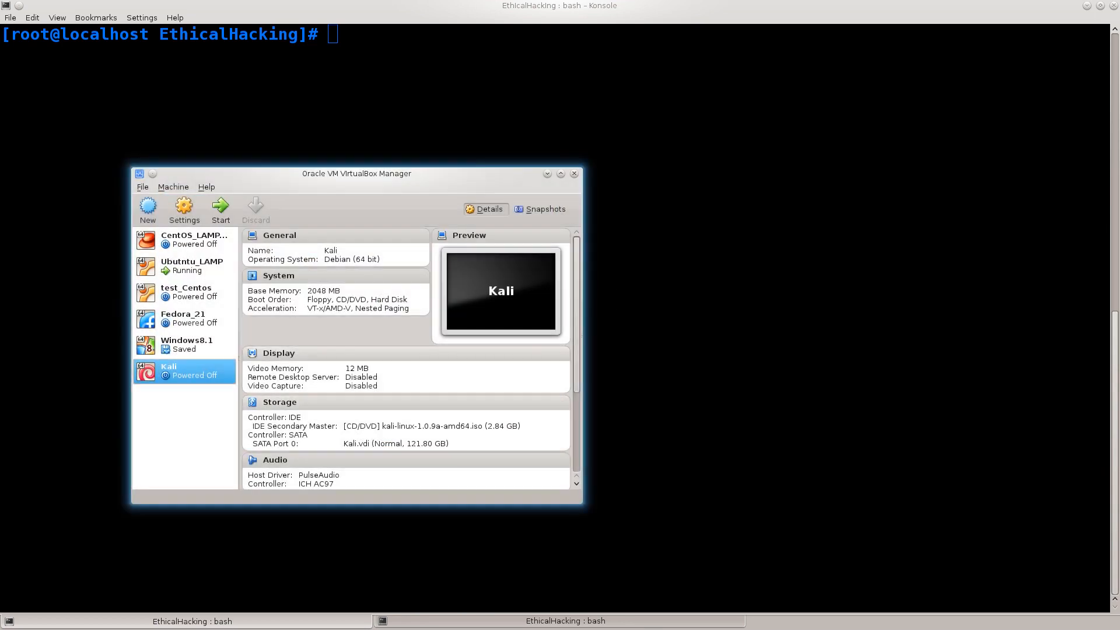
# - Start the Kali virtual machine and look through its boot menu, returning to the Live (amd64) entry
pyautogui.click(221, 208)
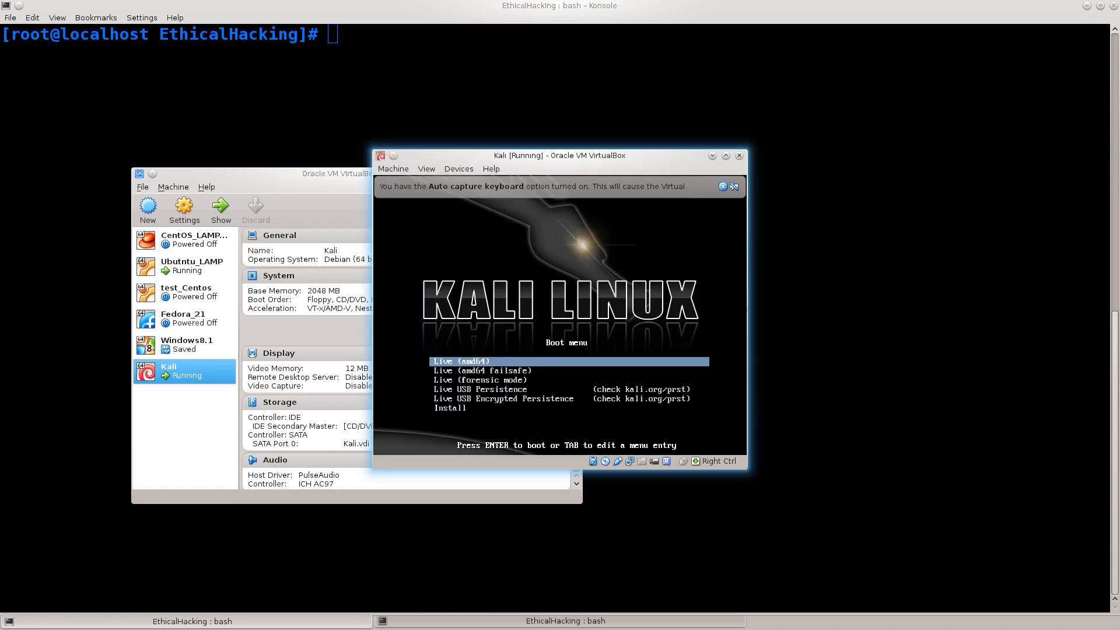
pyautogui.press('Down')
pyautogui.press('Down')
pyautogui.press('Up')
pyautogui.press('Up')
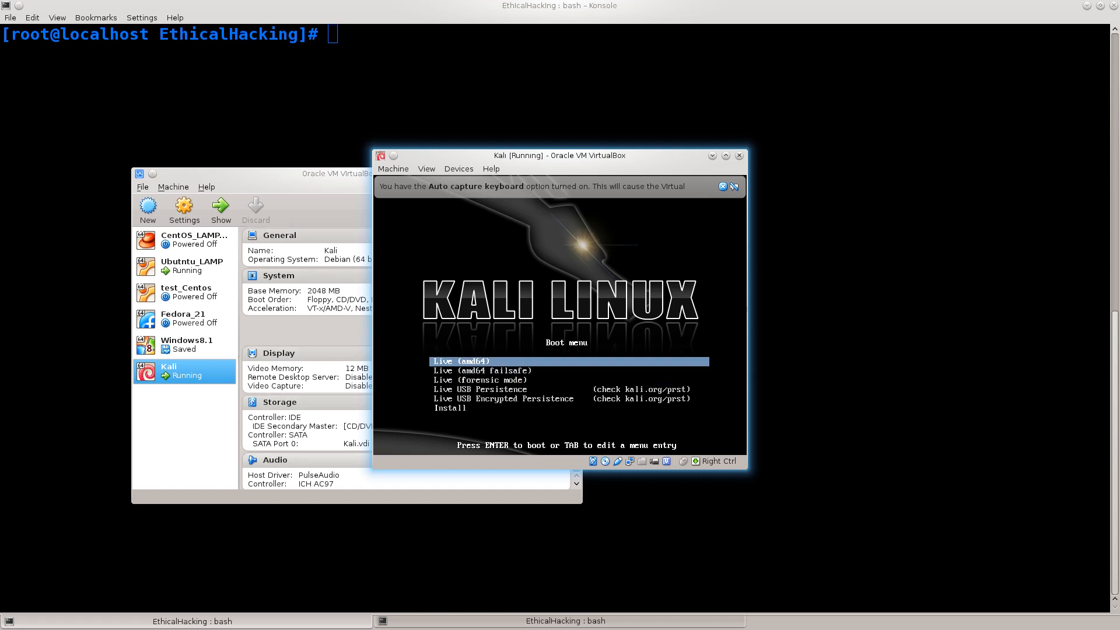
# - Enlarge the Kali machine's window and look through the boot menu entries down to Install, returning to Live (amd64)
pyautogui.moveTo(372, 469); pyautogui.dragTo(241, 497)
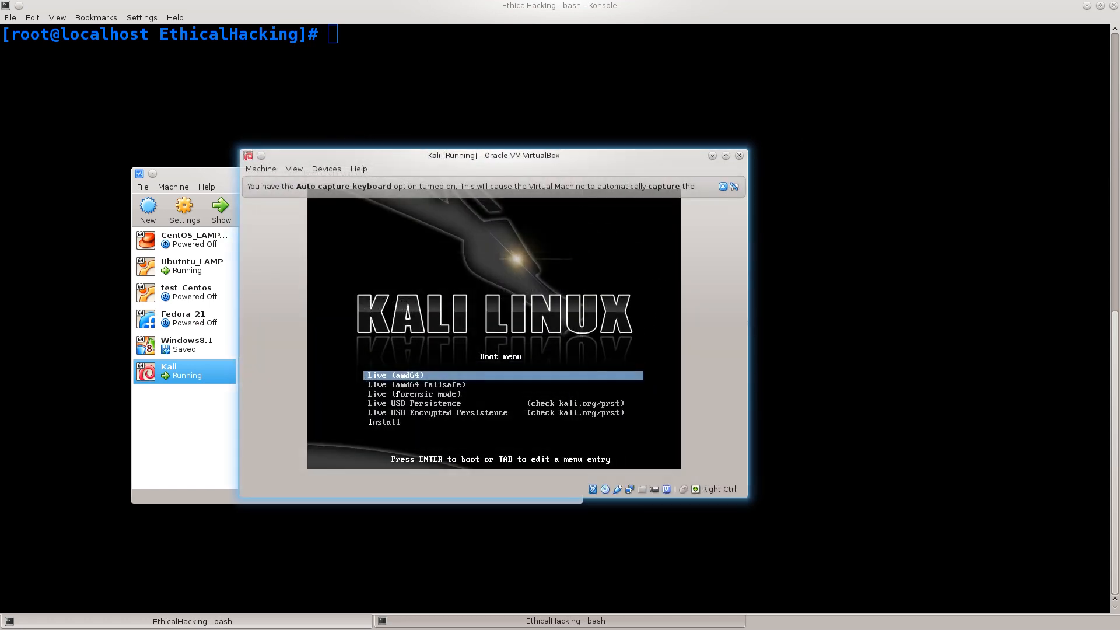
pyautogui.press('Down')
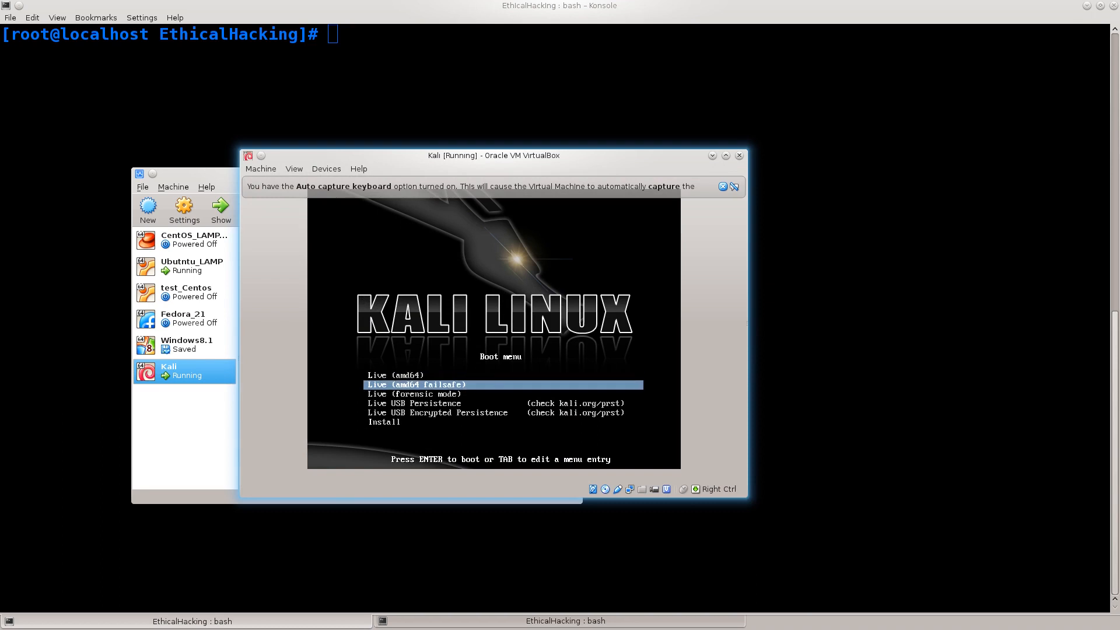
pyautogui.press('Down')
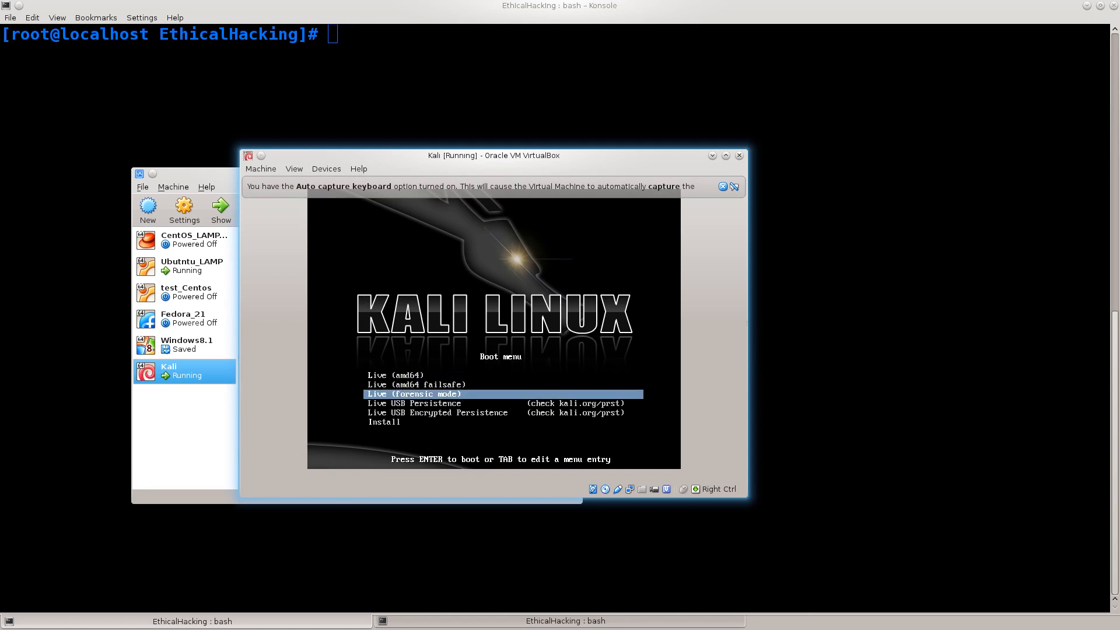
pyautogui.press('Down')
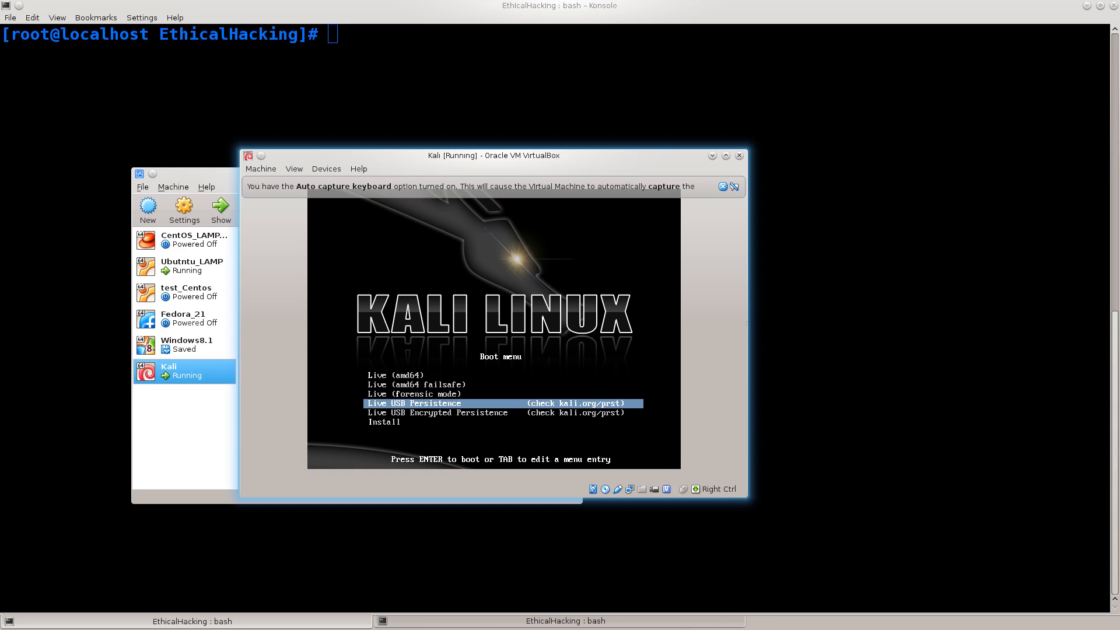
pyautogui.press('Down')
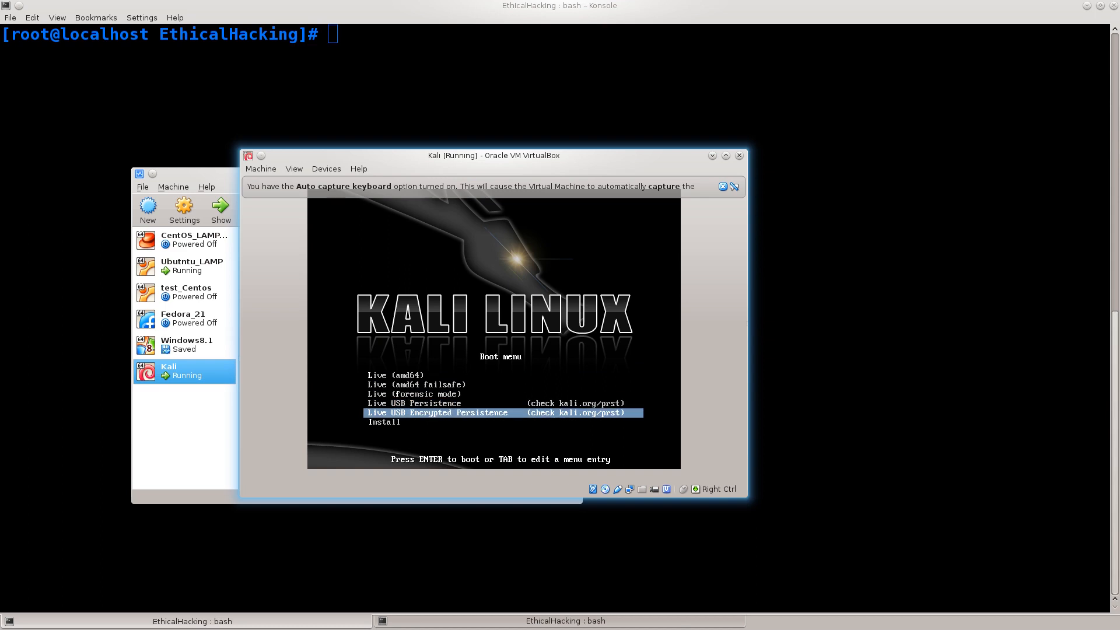
pyautogui.press('Down')
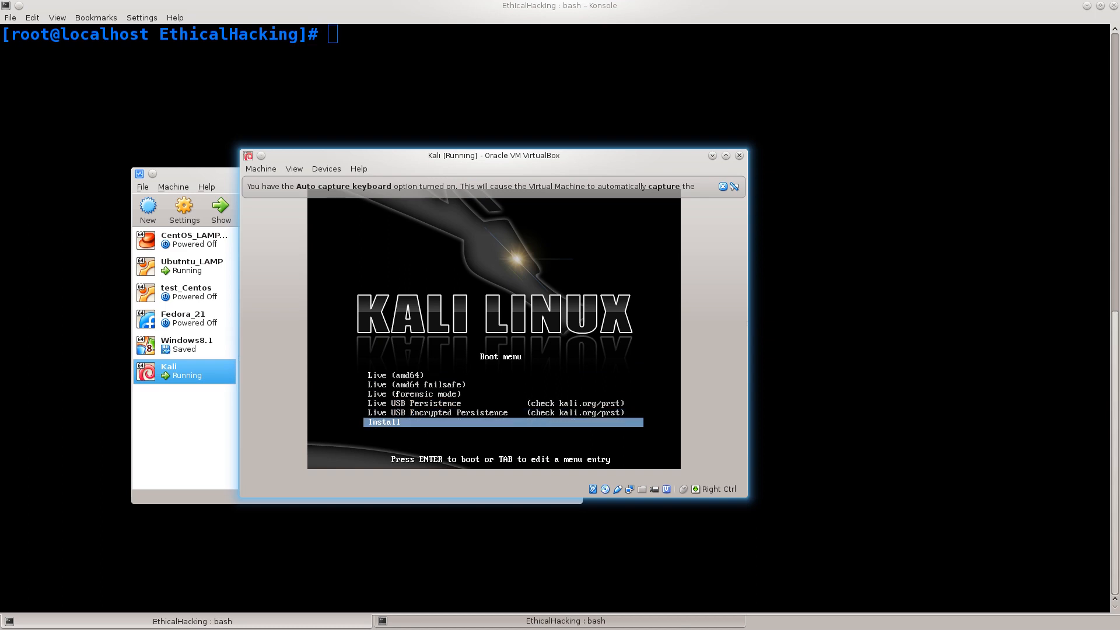
pyautogui.press('Up')
pyautogui.press('Up')
pyautogui.press('Up')
pyautogui.press('Up')
pyautogui.press('Up')
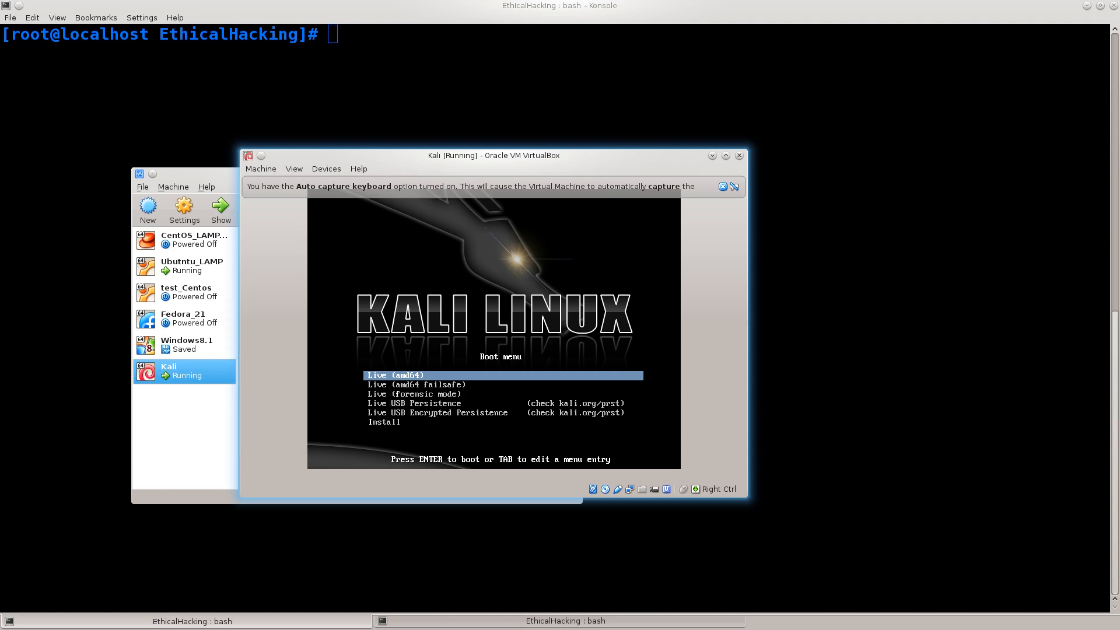
# - Examine the failsafe, forensic mode and Live USB Persistence boot entries, going back to Live (amd64)
pyautogui.press('Down')
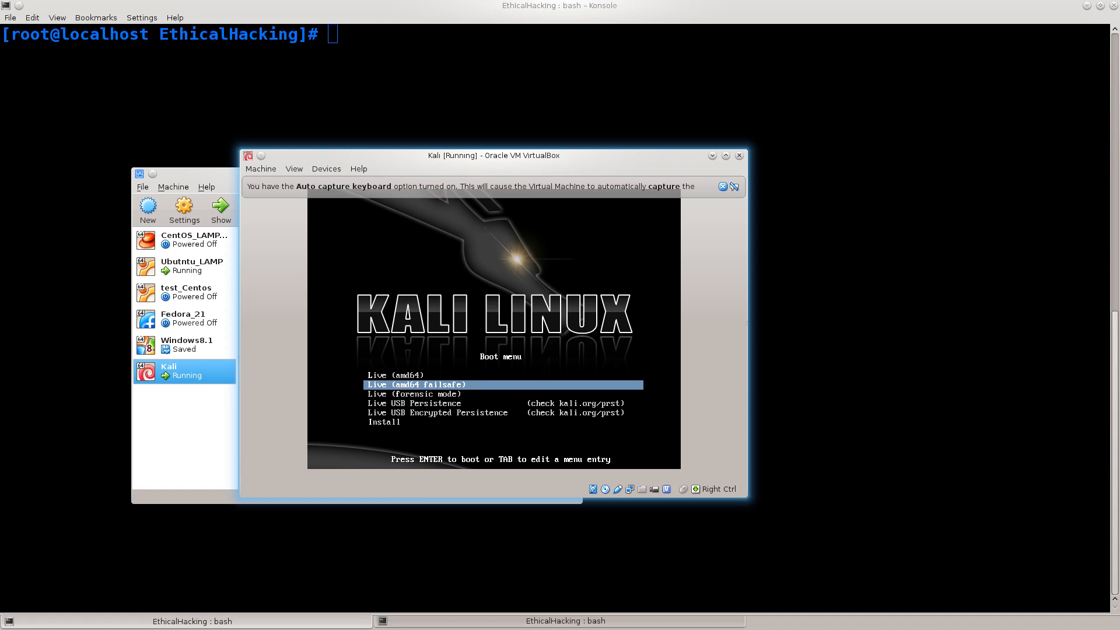
pyautogui.press('Down')
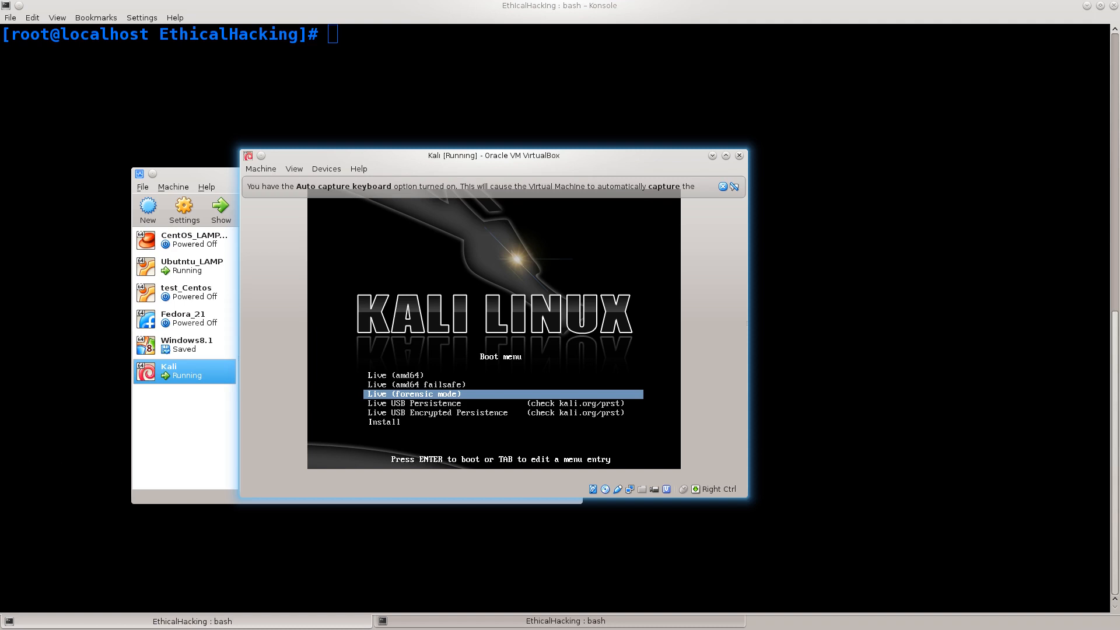
pyautogui.press('Down')
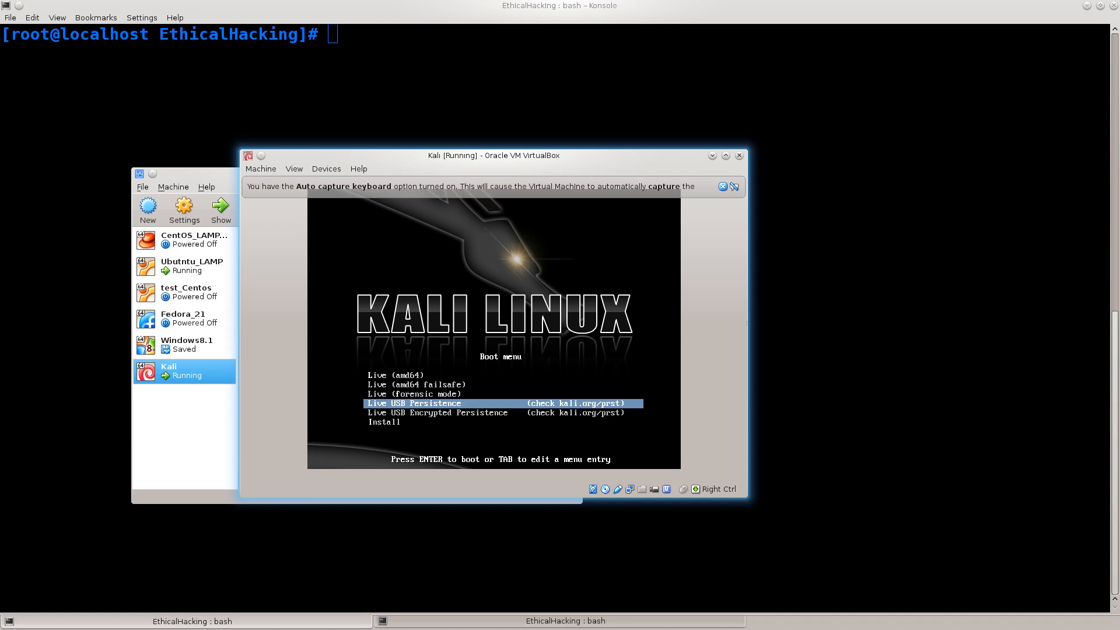
pyautogui.press('Up')
pyautogui.press('Up')
pyautogui.press('Up')
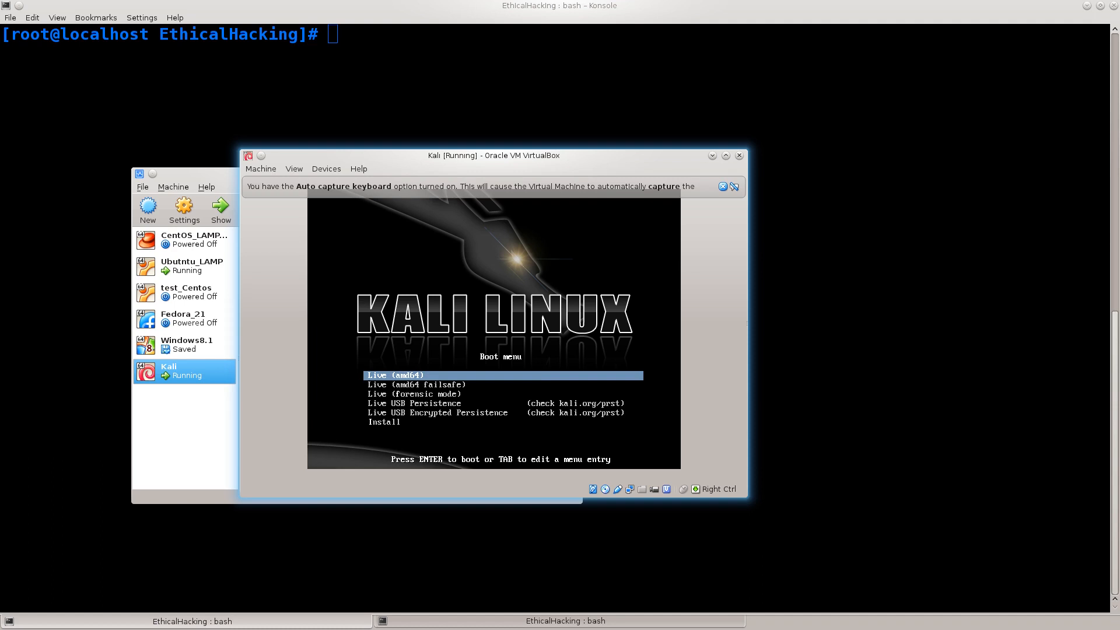
# - Highlight the Live USB Encrypted Persistence boot entry and resize the Kali machine's window to fit more closely around the boot screen
pyautogui.press('Down')
pyautogui.press('Down')
pyautogui.press('Down')
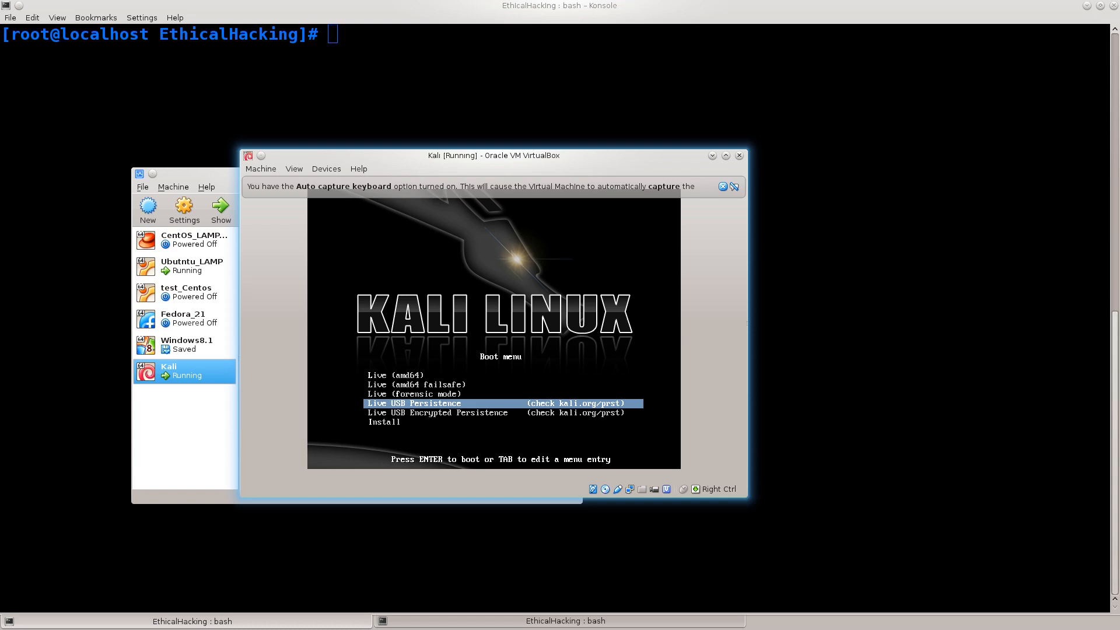
pyautogui.press('Down')
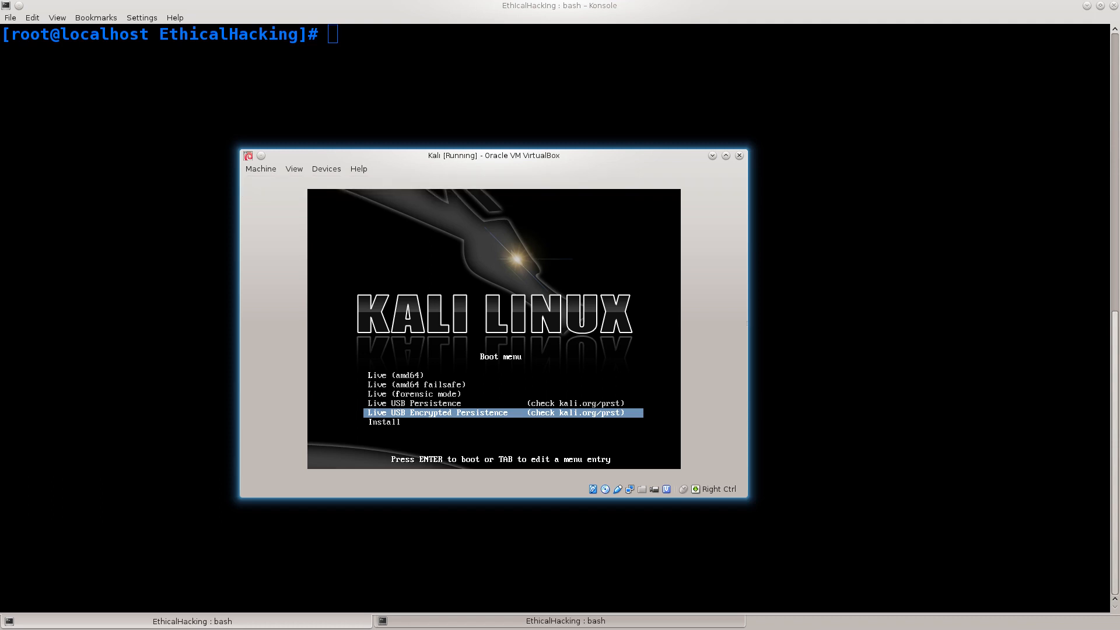
pyautogui.moveTo(747, 149); pyautogui.dragTo(871, 86)
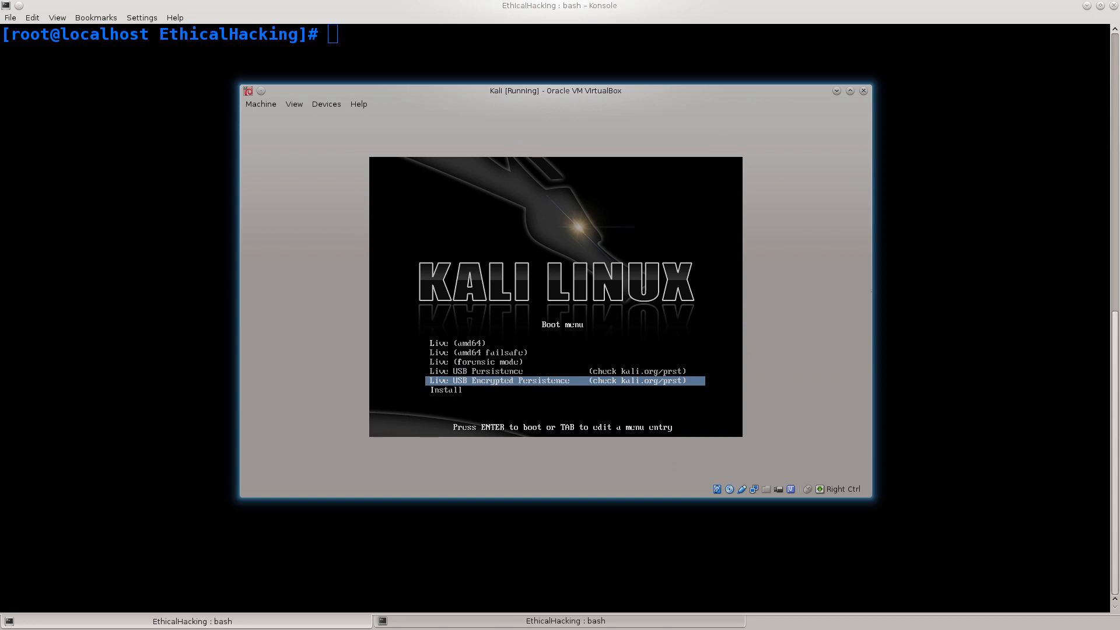
pyautogui.moveTo(871, 86); pyautogui.dragTo(703, 144)
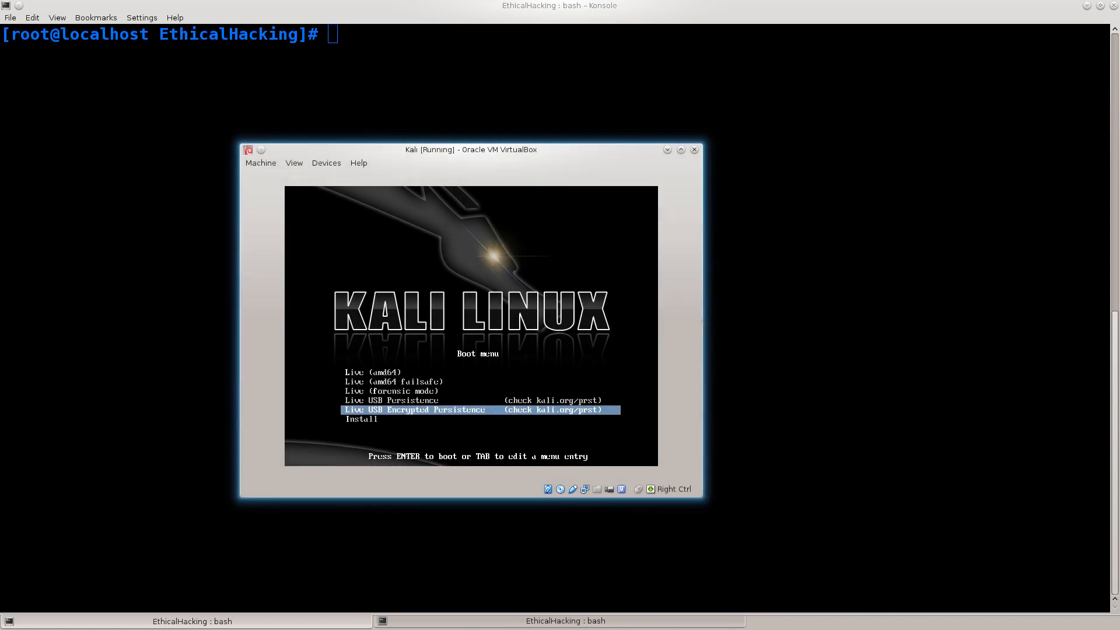